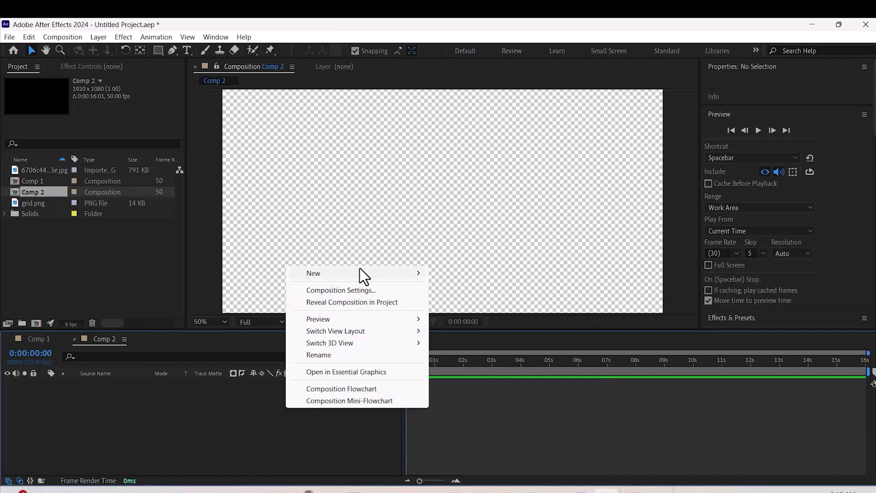
- Add a dark solid background with an adjustment layer above it in Comp 2
mouse_move(314, 273)
left_click(468, 299)
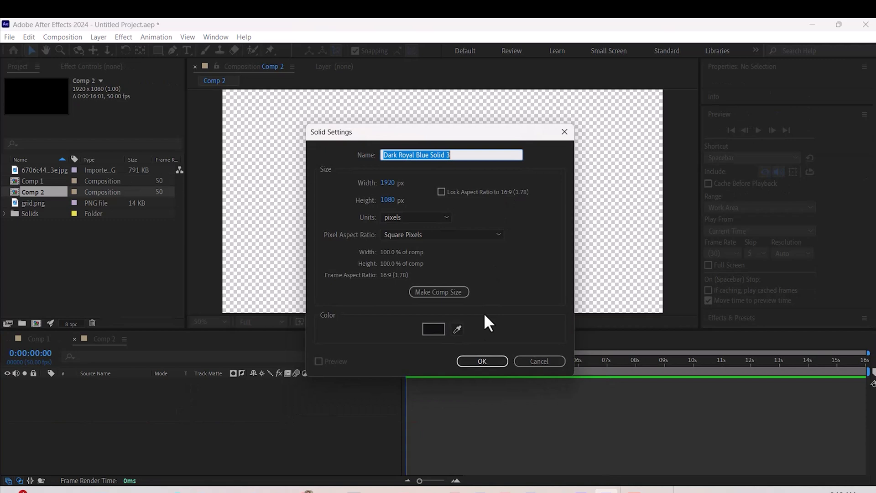
left_click(483, 361)
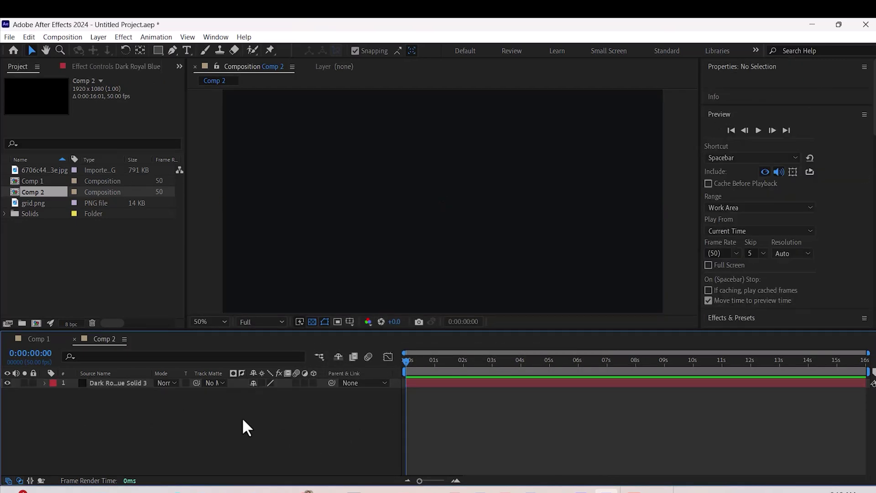
right_click(243, 417)
mouse_move(315, 283)
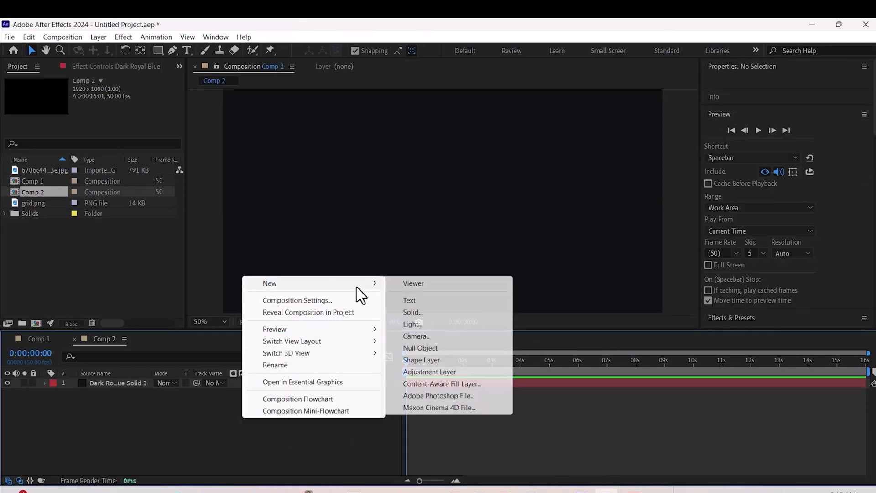
left_click(424, 370)
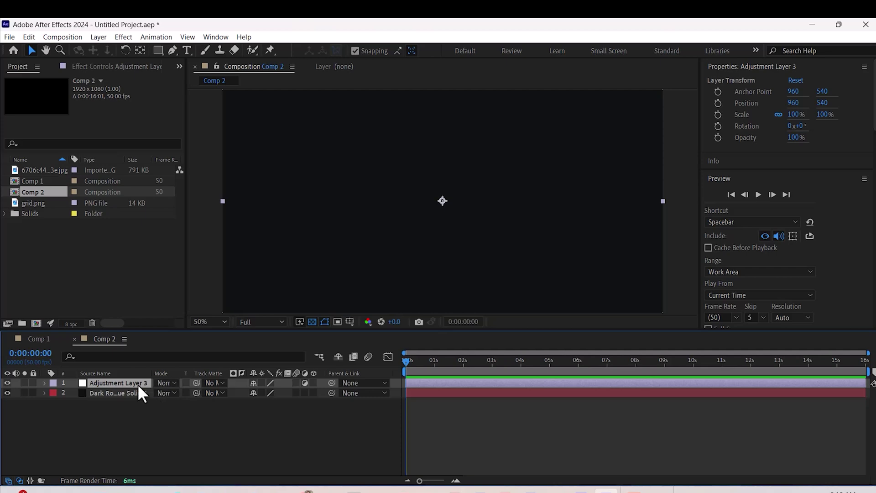
- Apply the Grid effect, disable the adjustment switch, and thin and dim the grid lines
key("ctrl+space")
type("grid")
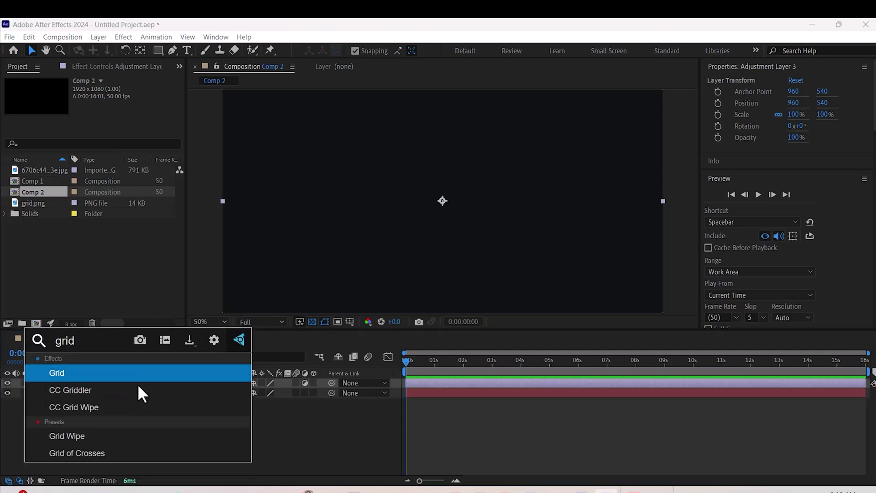
left_click(124, 377)
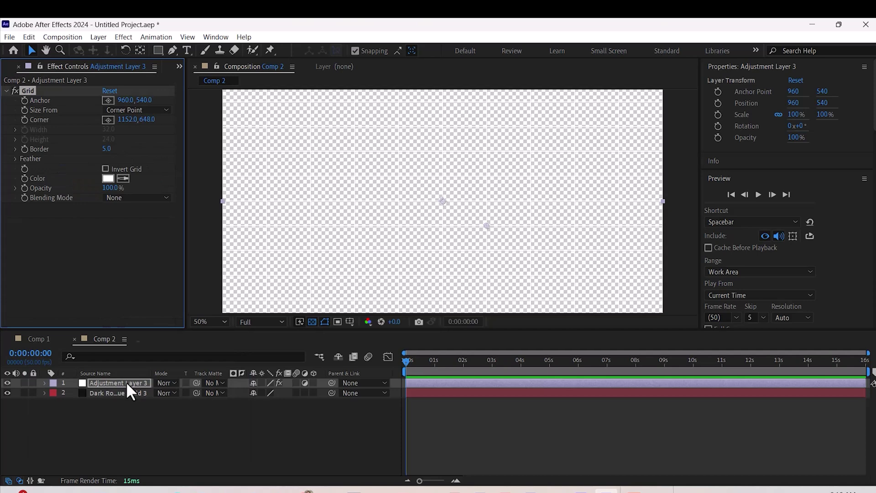
left_click(305, 382)
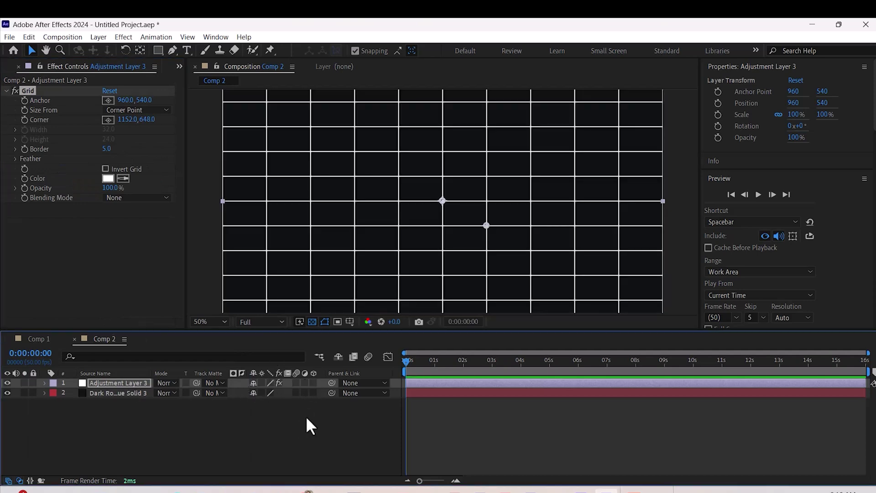
left_click_drag(107, 149, 96, 149)
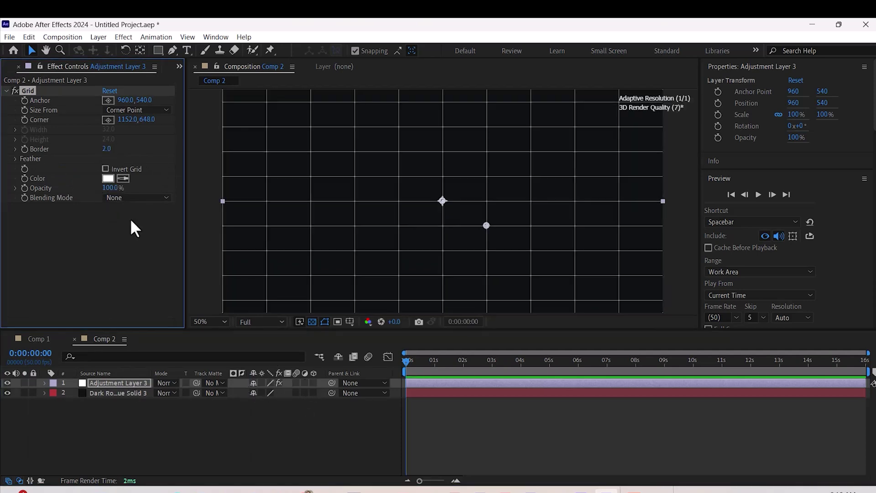
mouse_move(110, 188)
left_mouse_down()
mouse_move(69, 196)
mouse_move(137, 188)
left_mouse_up()
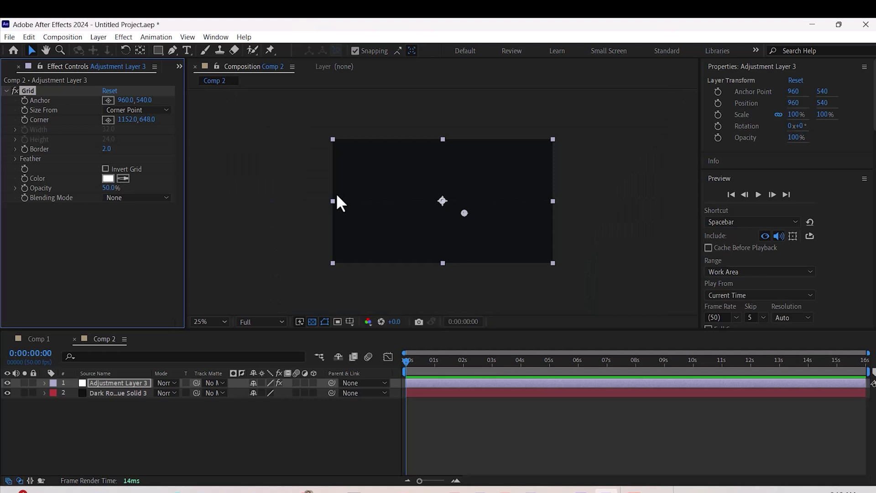
- Set the grid Border to 5 and its Opacity to 60%
left_click(107, 149)
type("5")
left_click(153, 435)
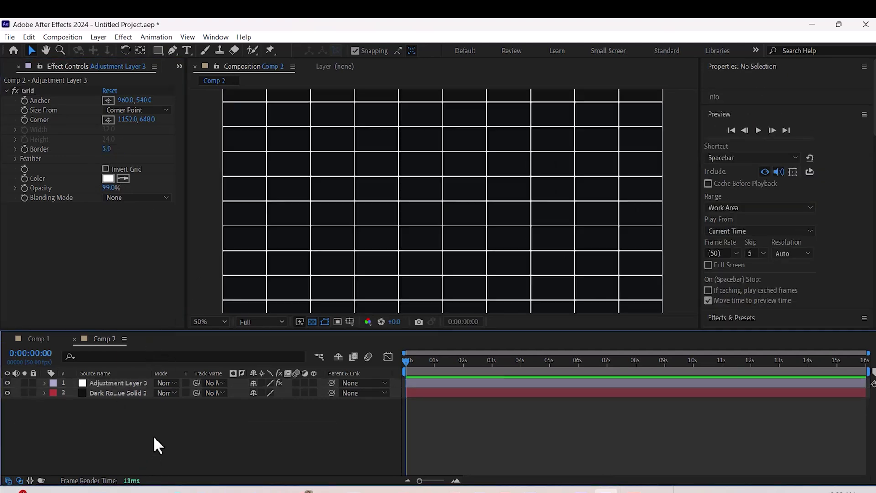
key("comma")
left_click_drag(111, 187, 88, 195)
left_click(473, 431)
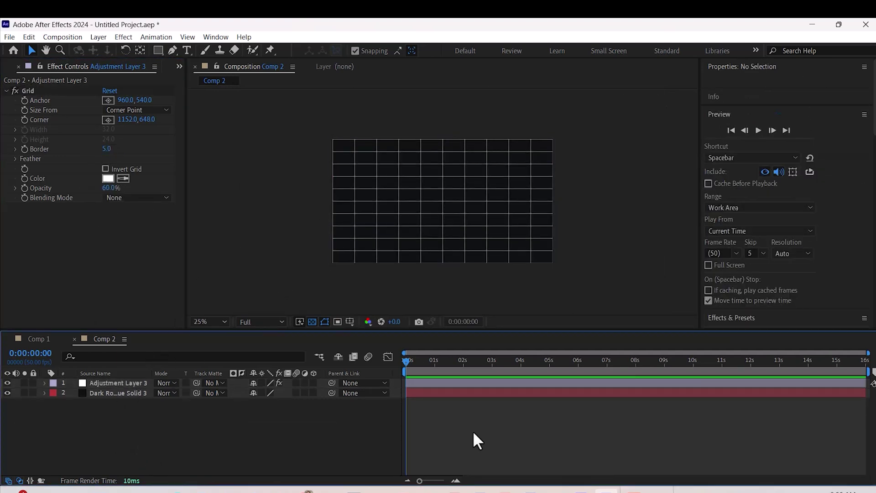
- Add a bold white text layer reading TEXTURE
key("ctrl+alt+shift+t")
type("Tex")
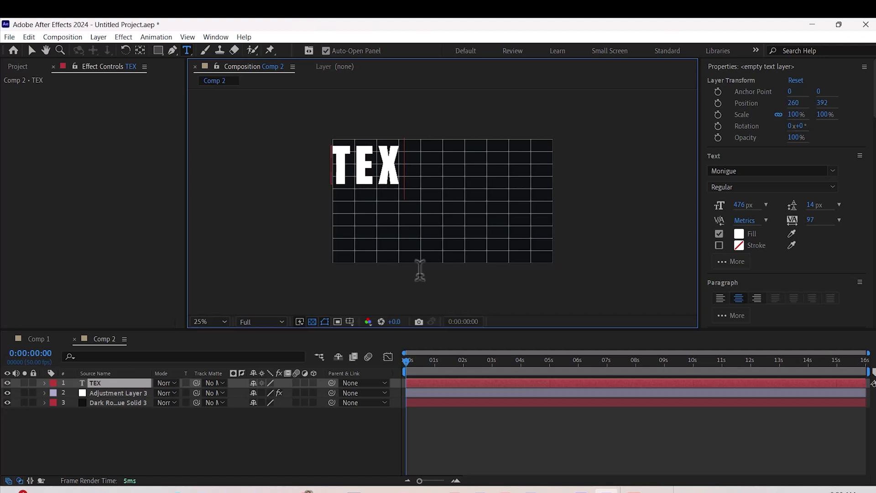
type("ture")
key("ctrl+alt+Home")
left_click(204, 434)
- Add an adjustment layer above the text and search for Turbulent Displace
right_click(301, 295)
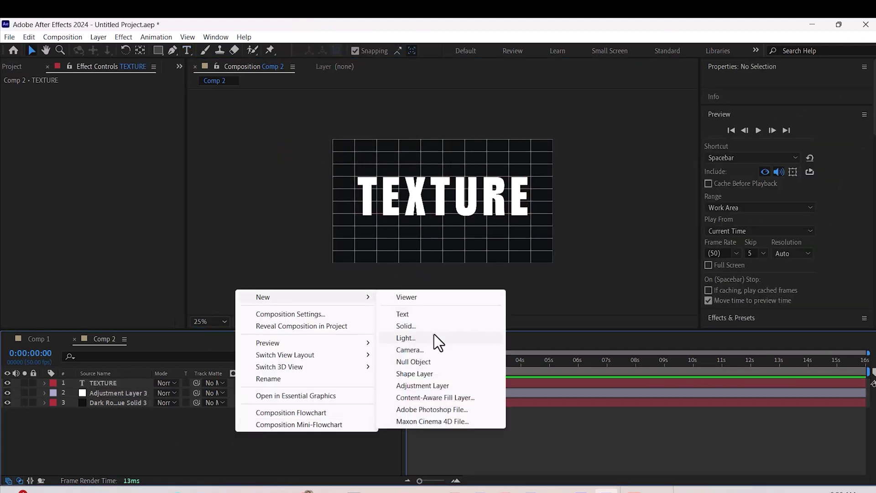
left_click(422, 385)
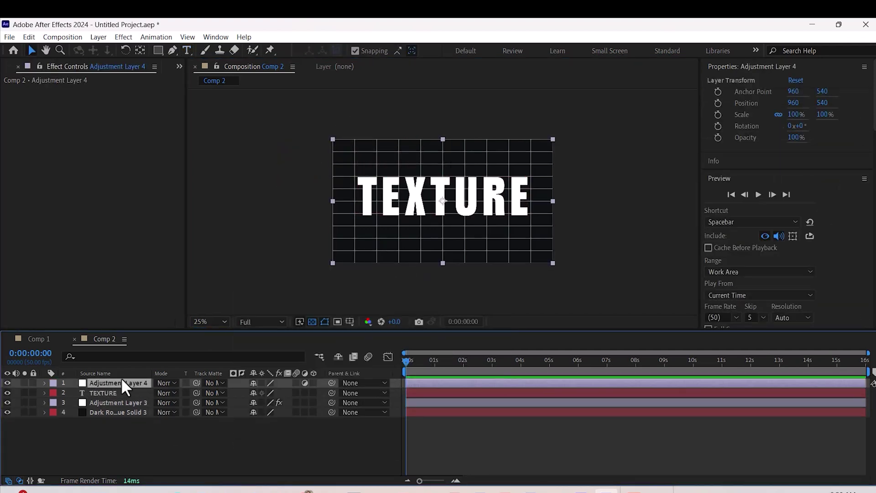
key("ctrl+space")
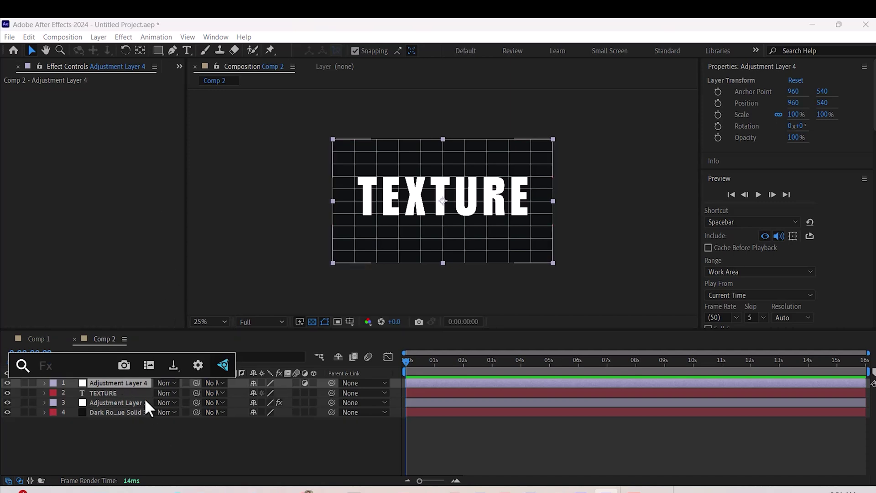
type("di")
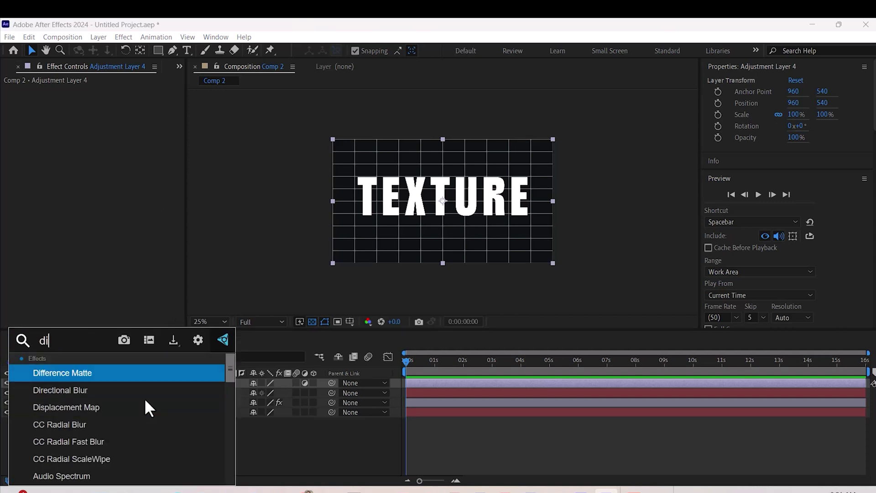
key("Down")
key("Down")
key("Down")
scroll(113, 415, "down", 3)
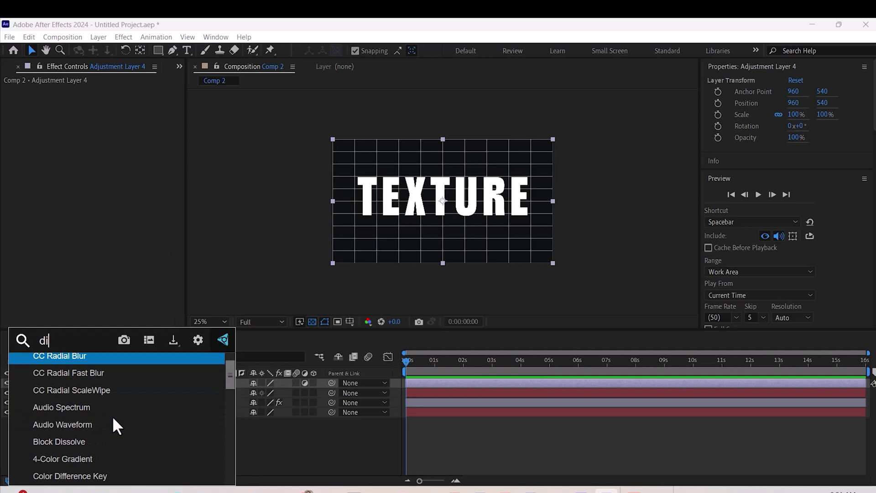
scroll(113, 416, "up", 3)
key("BackSpace")
key("BackSpace")
type("t")
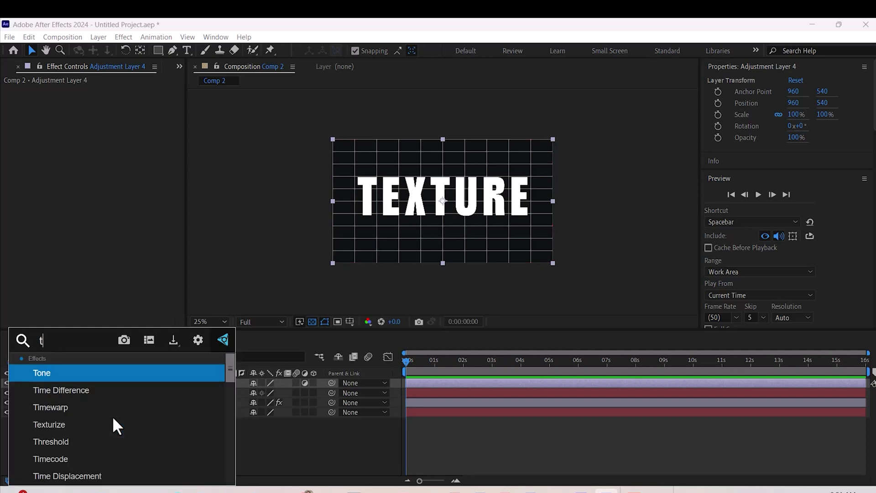
scroll(113, 416, "down", 4)
scroll(113, 416, "down", 2)
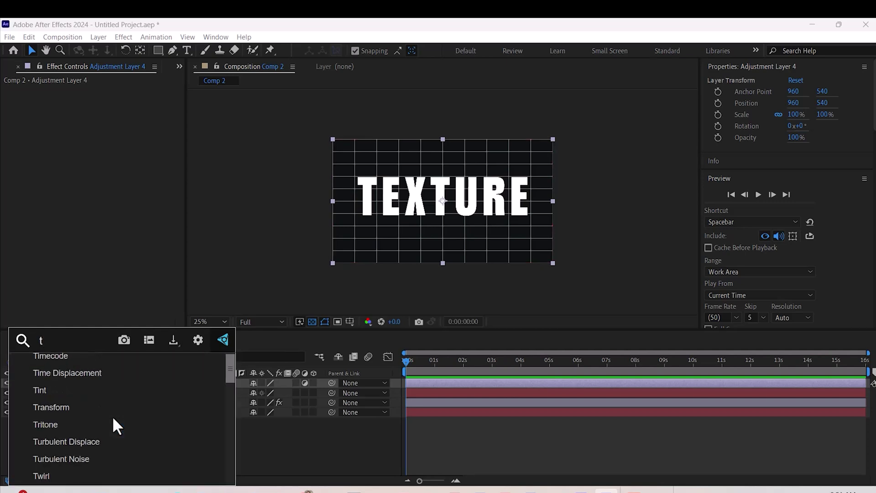
- Apply Turbulent Displace with Amount 10 and scrub Size down to 16
double_click(73, 440)
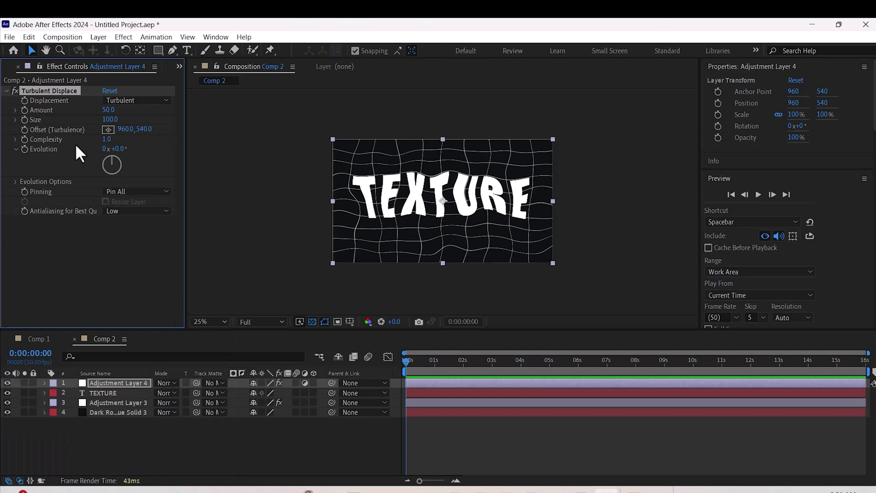
key("Return")
left_click(111, 119)
type("20")
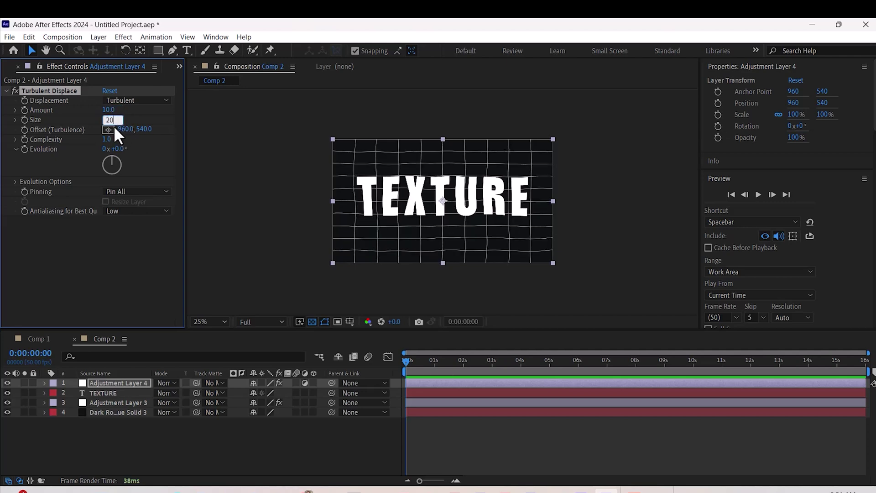
key("Return")
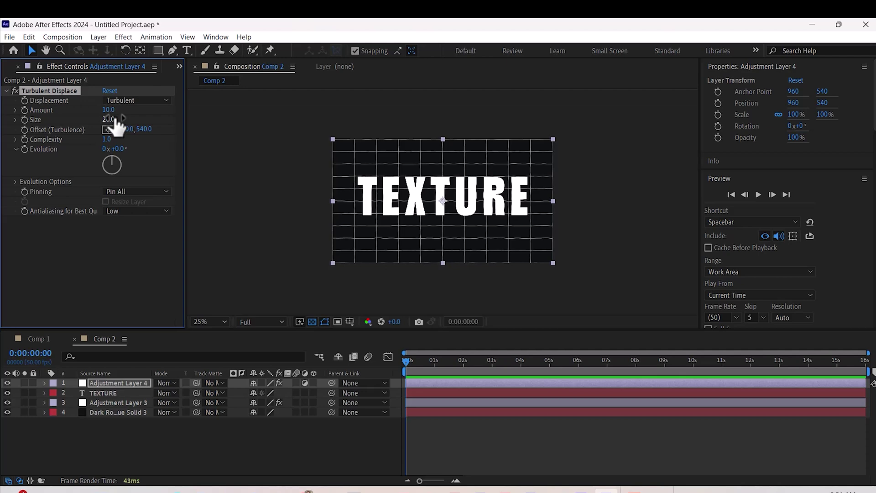
left_click_drag(108, 119, 109, 121)
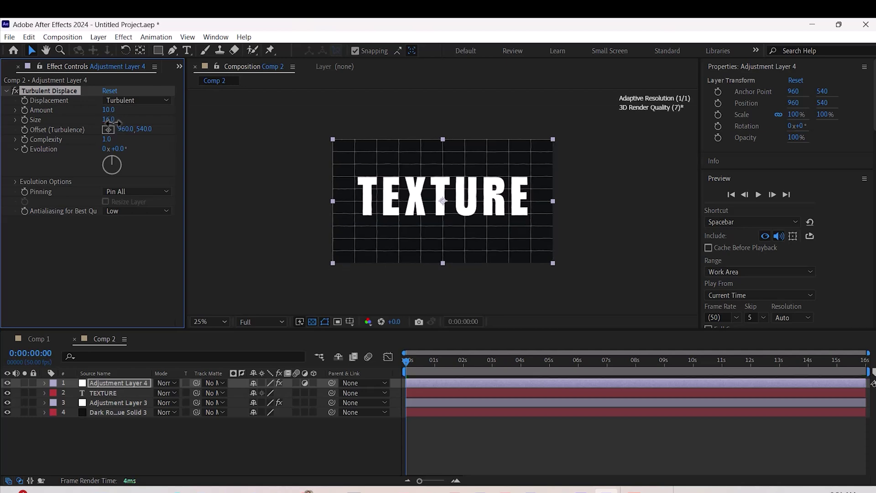
scroll(433, 236, "up", 1)
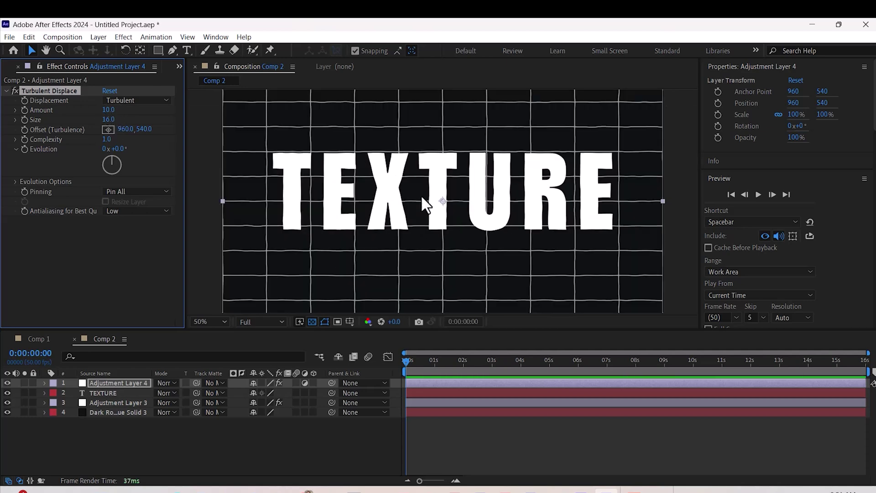
scroll(421, 196, "down", 1)
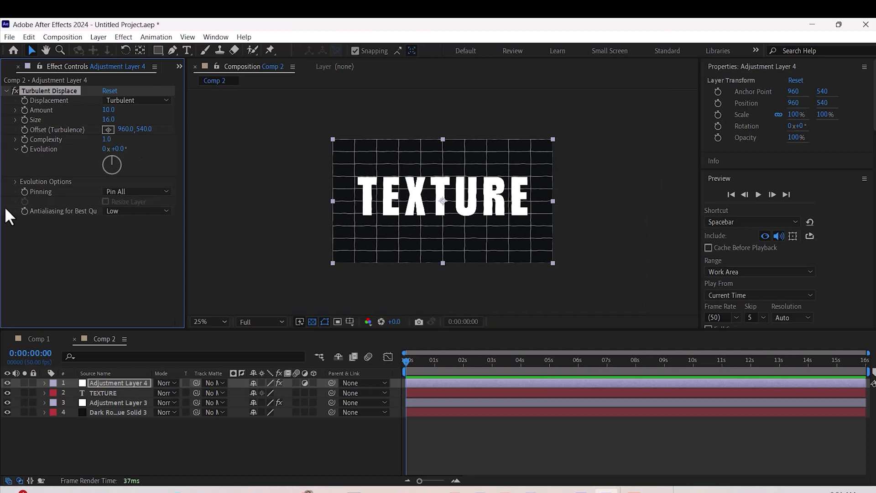
- Reveal Random Seed under Evolution Options and add an expression to it
left_click(16, 147)
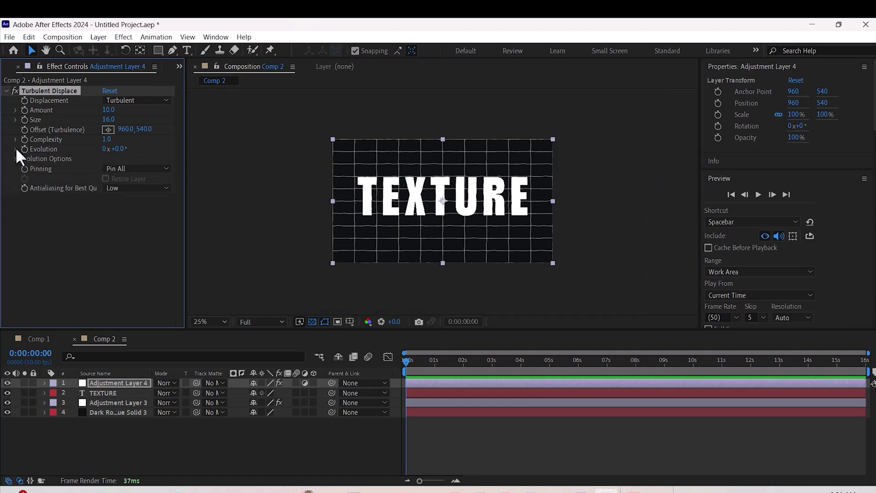
left_click(16, 148)
left_click(16, 181)
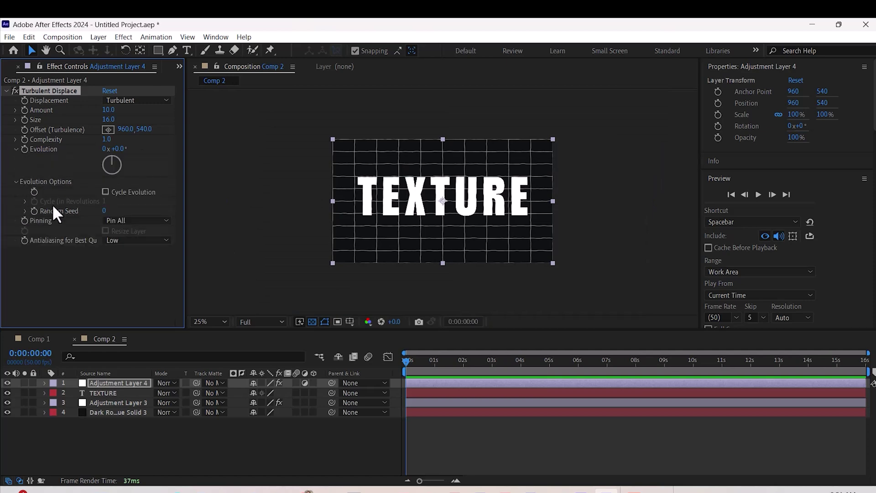
left_click(26, 211)
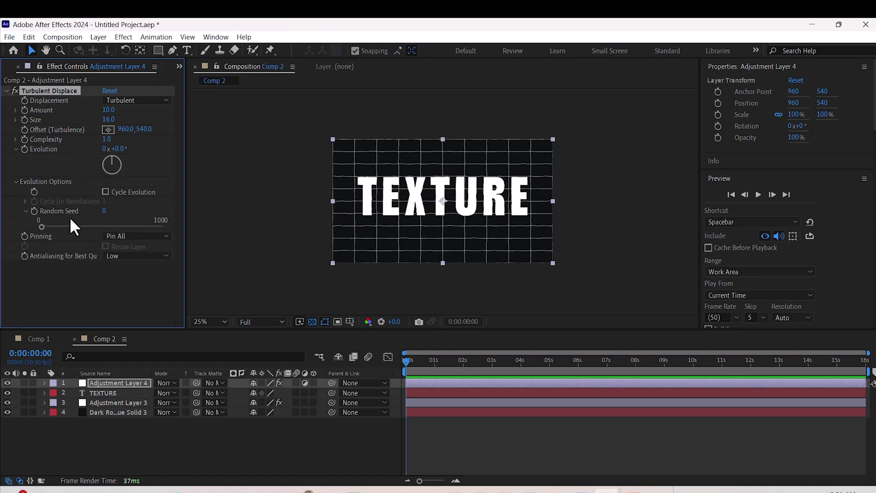
left_click(33, 211, "alt")
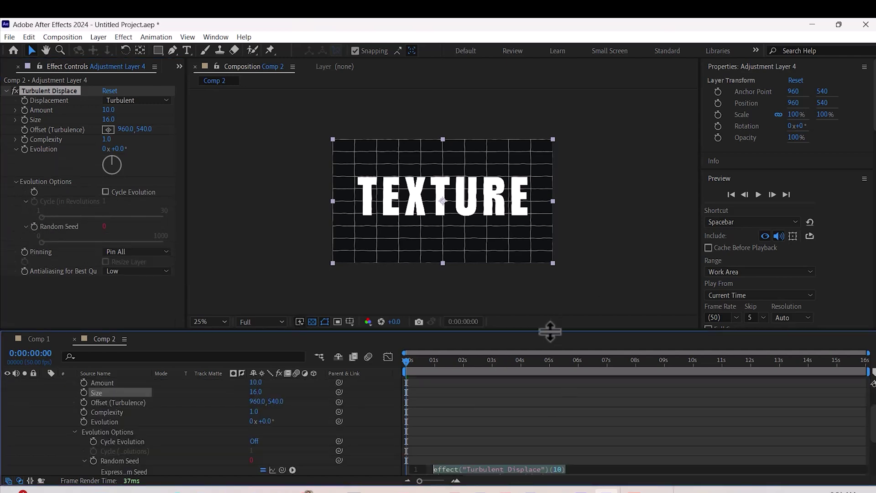
left_click_drag(550, 333, 553, 248)
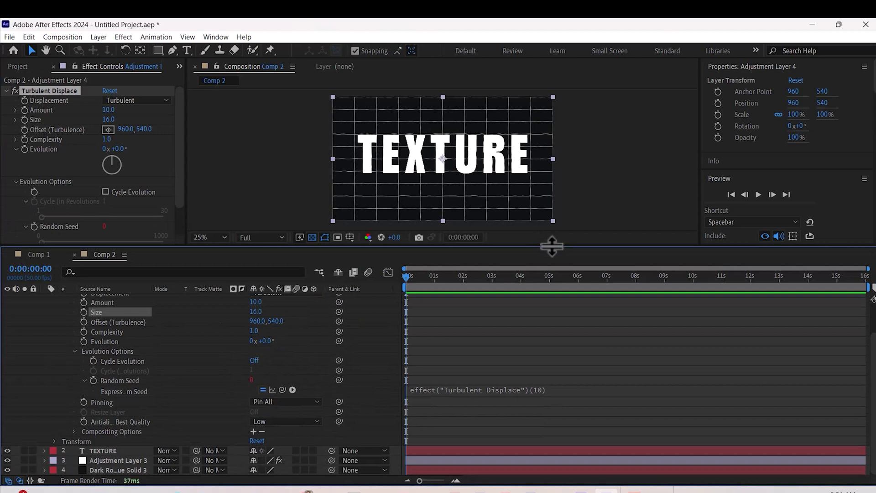
- Write a posterizeTime and random expression on Random Seed and preview it
left_click(455, 392)
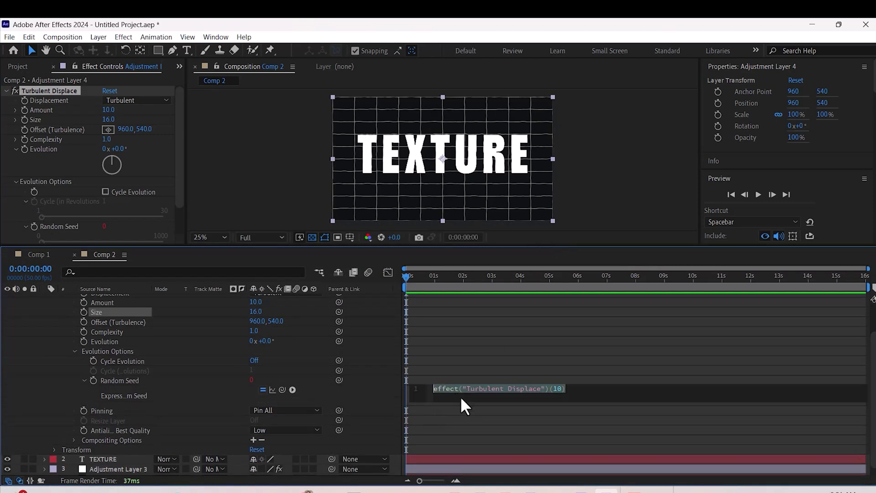
type("pos")
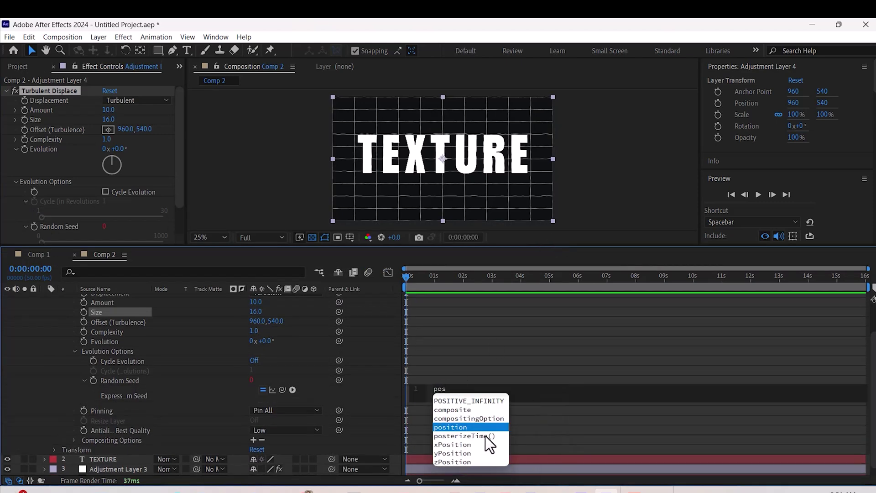
left_click(485, 436)
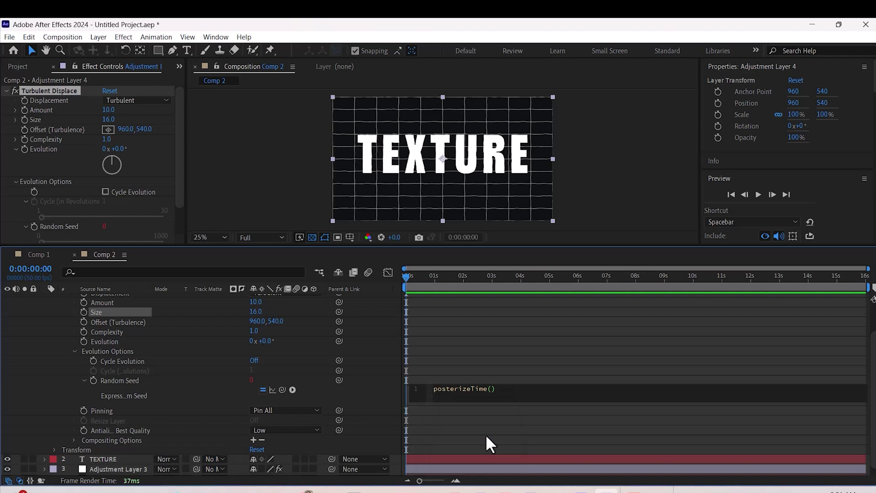
type("8")
left_click(479, 388)
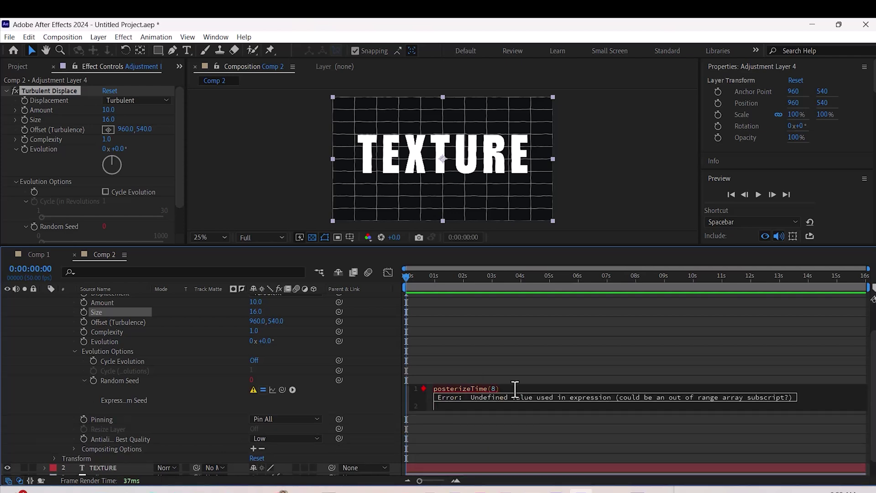
type("rando")
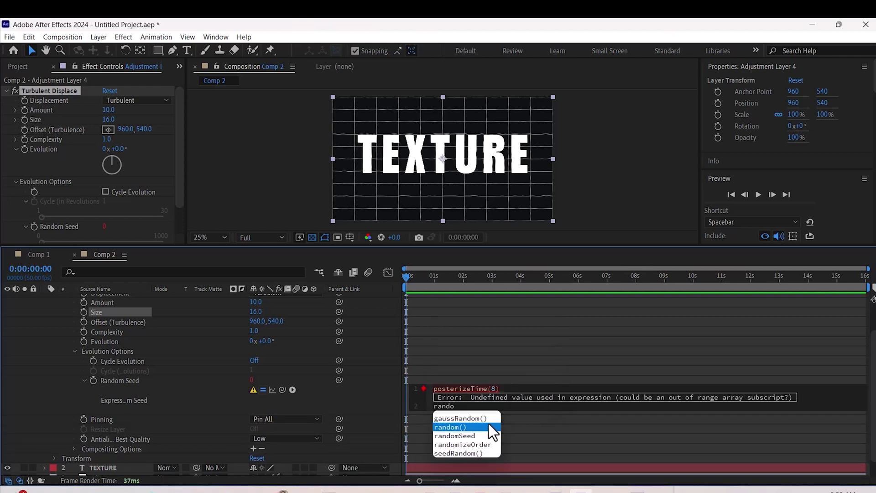
left_click(488, 427)
type("4")
left_click(452, 312)
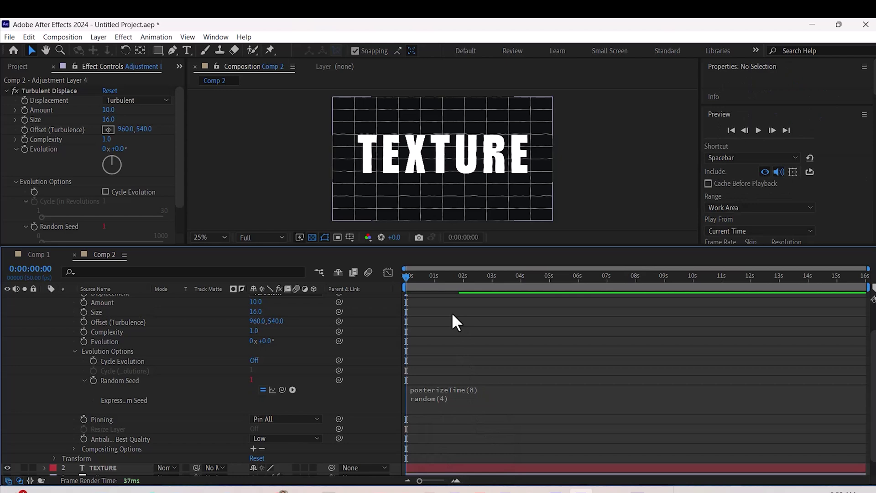
key("space")
scroll(404, 149, "up", 2)
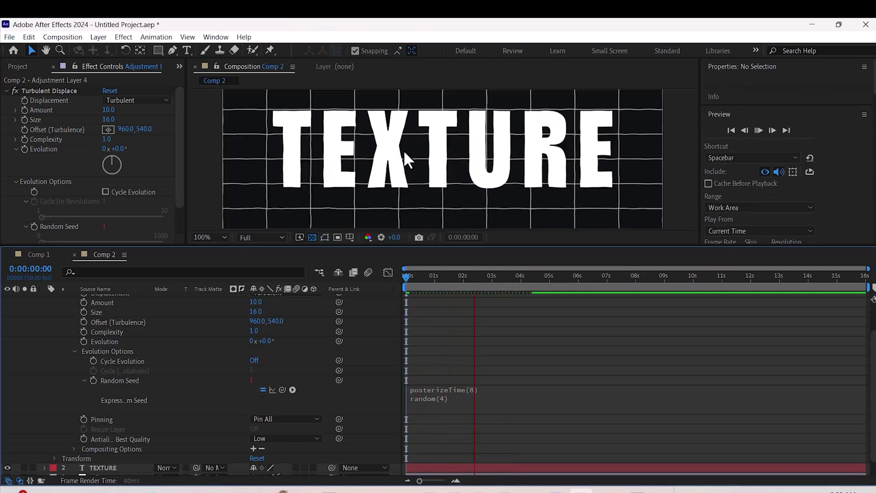
scroll(404, 150, "up", 1)
scroll(403, 150, "down", 2)
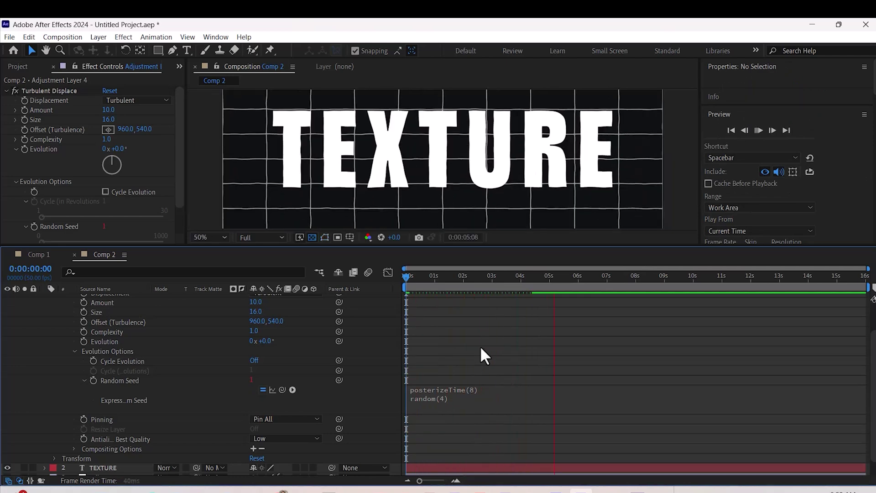
left_click(466, 391)
- Change the posterize rate to 6 per second and preview again
left_click(498, 389)
key("BackSpace")
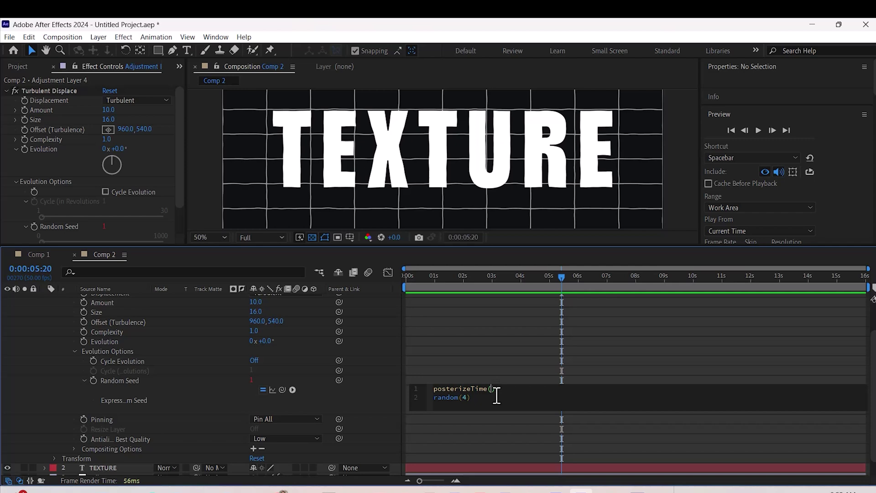
type("6")
left_click(535, 347)
key("space")
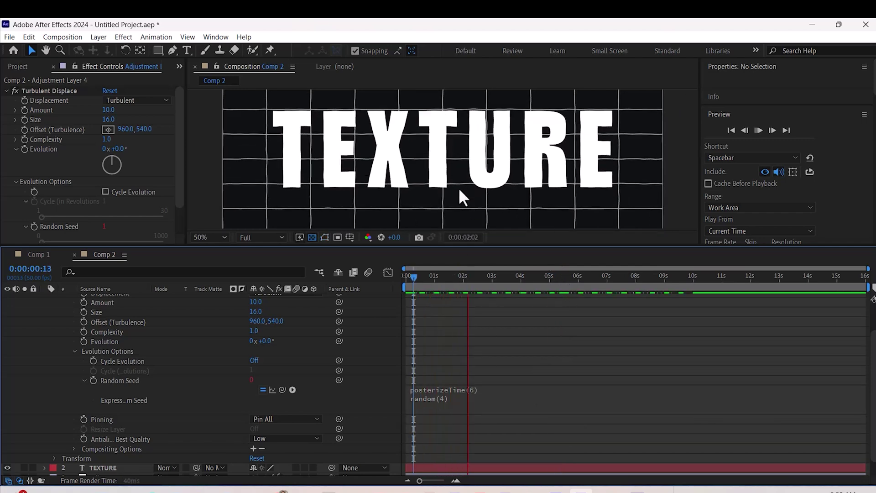
key("space")
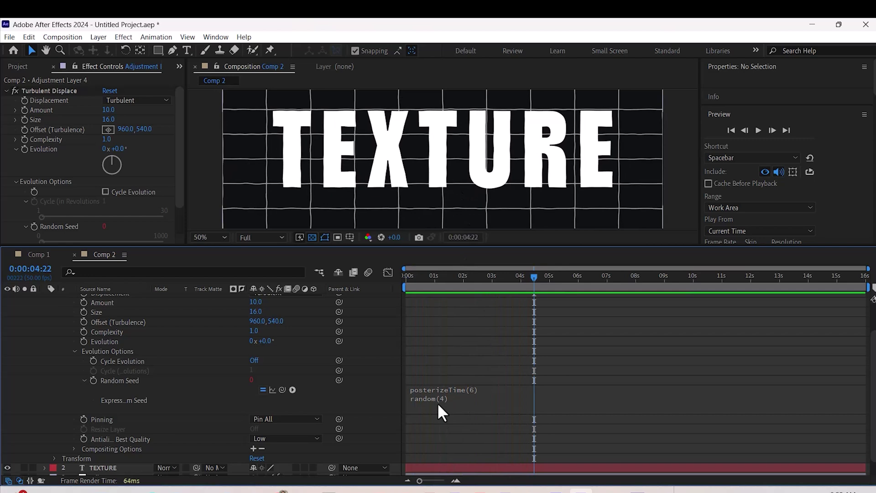
- Change the random range to random(3) and preview from the start
left_click(437, 397)
double_click(464, 398)
type("3")
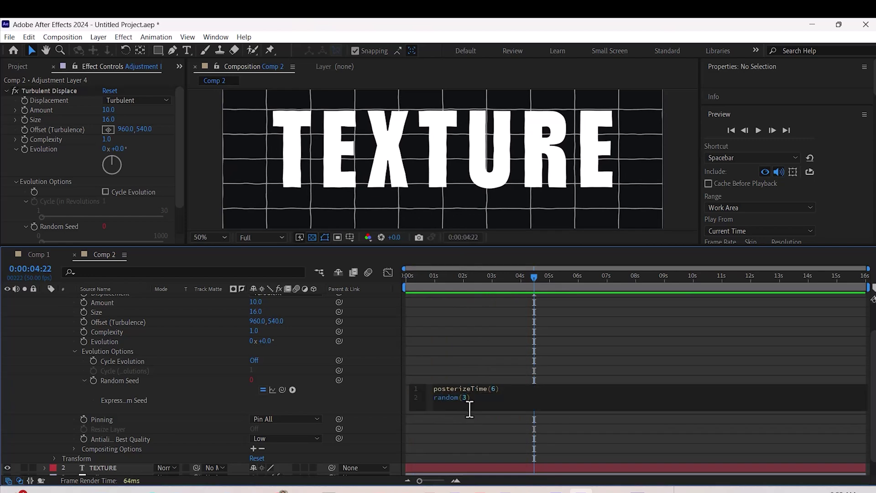
left_click(524, 278)
left_click(409, 277)
key("space")
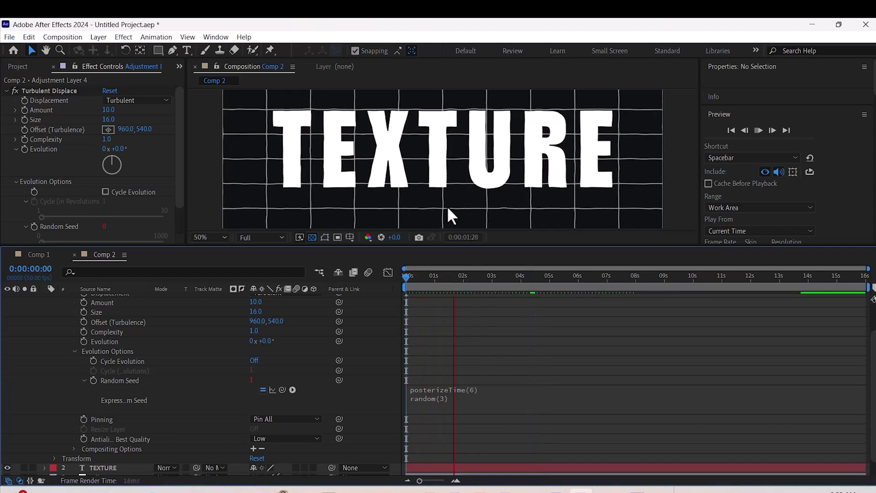
- Duplicate Turbulent Displace and scrub the copy's amount and size
left_click(41, 90)
key("ctrl+d")
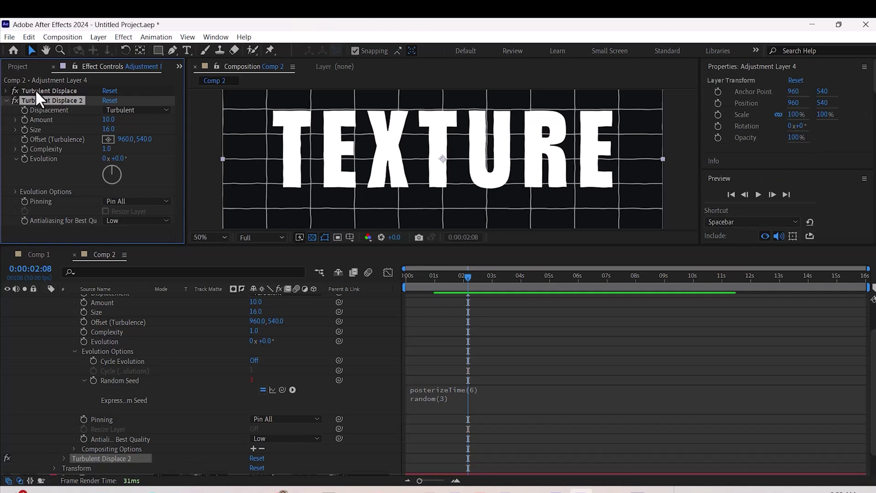
mouse_move(108, 120)
left_mouse_down()
mouse_move(137, 131)
mouse_move(95, 119)
mouse_move(146, 132)
mouse_move(137, 132)
left_mouse_up()
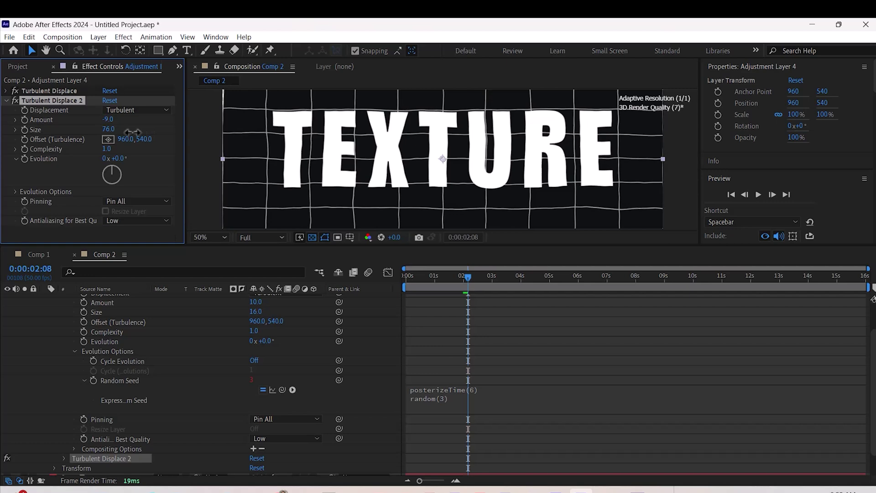
left_click(466, 287)
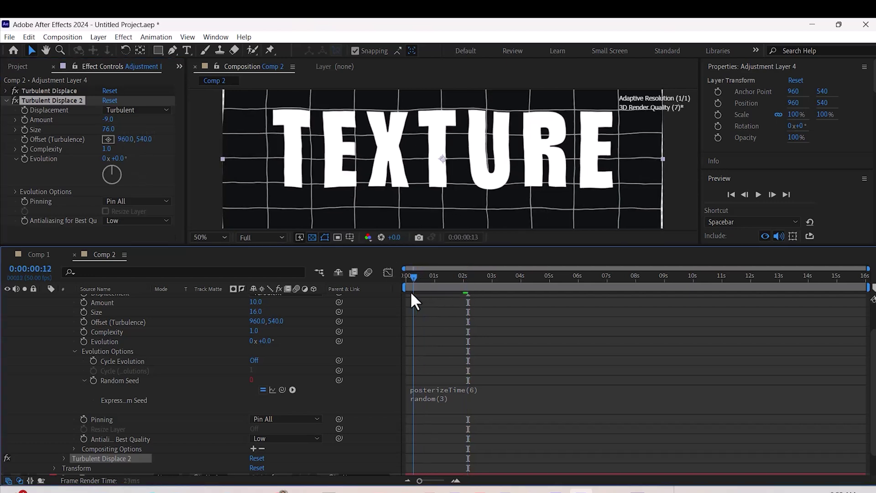
key("ctrl+z")
key("ctrl+z")
- Set Turbulent Displace 2 to Amount 5 and Size 16, previewing each change
left_click_drag(109, 130, 96, 130)
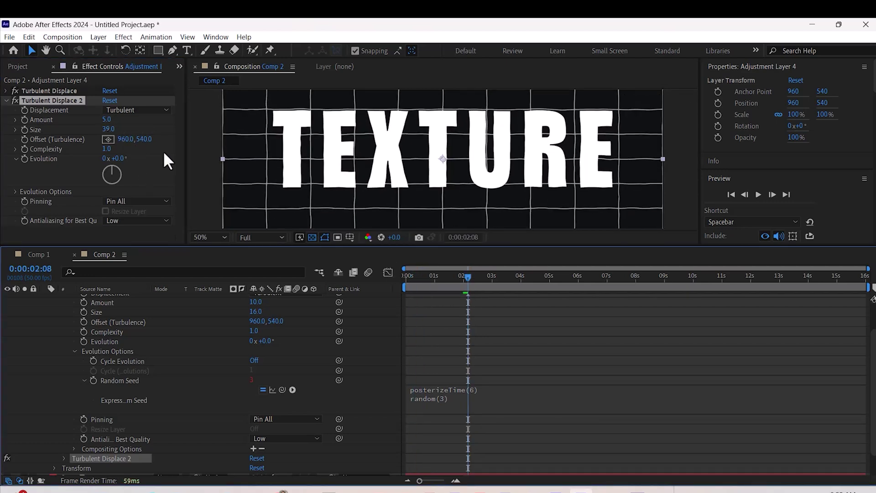
left_click(405, 275)
key("space")
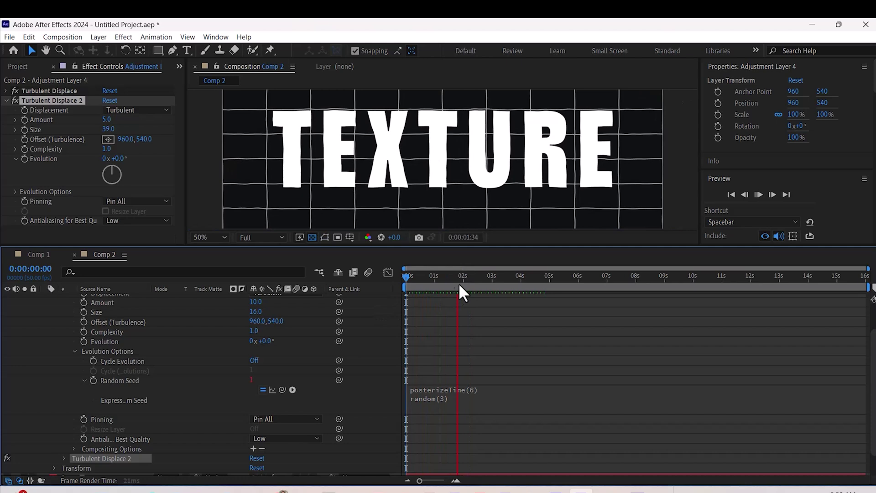
left_click_drag(109, 130, 102, 131)
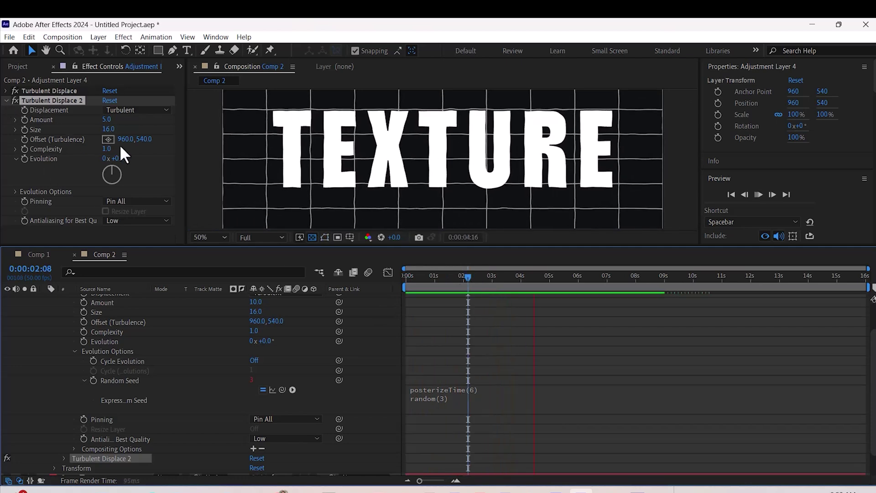
left_click(405, 276)
key("space")
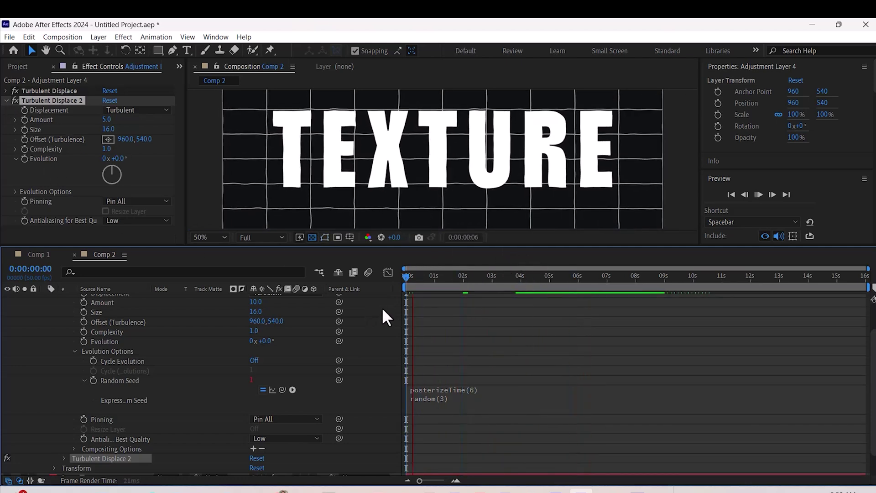
left_click(14, 101)
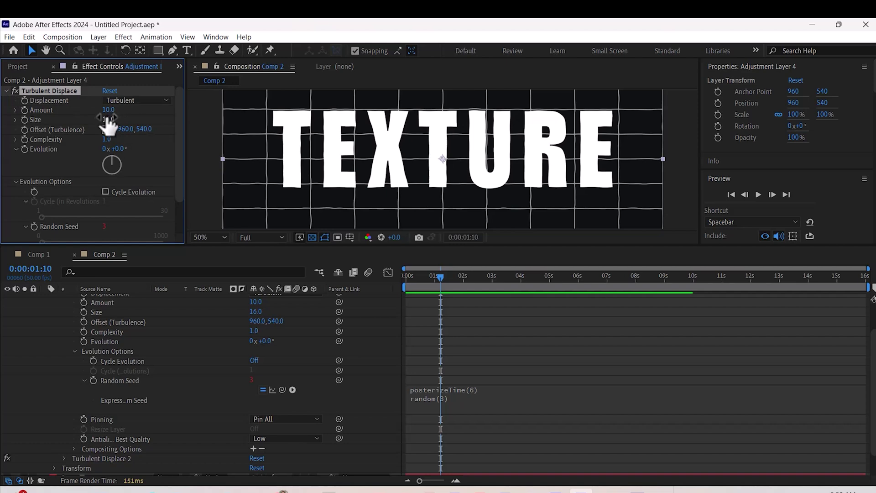
left_click(39, 254)
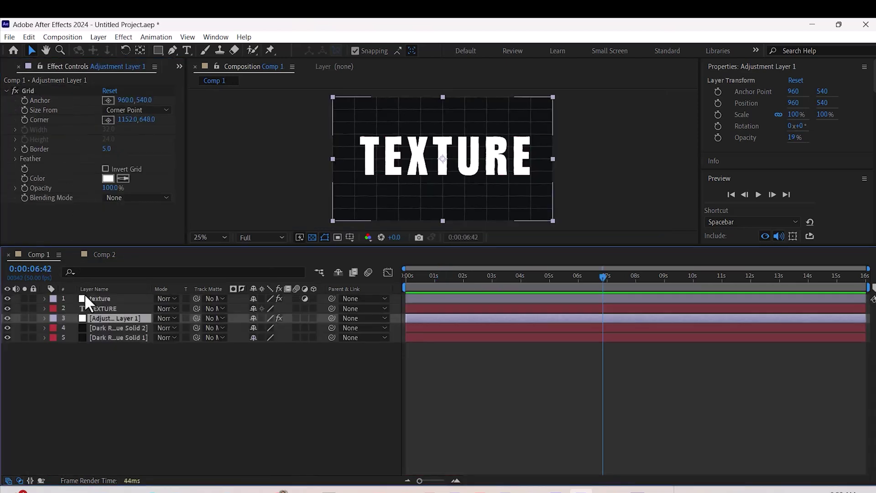
left_click(102, 299)
scroll(105, 198, "down", 1)
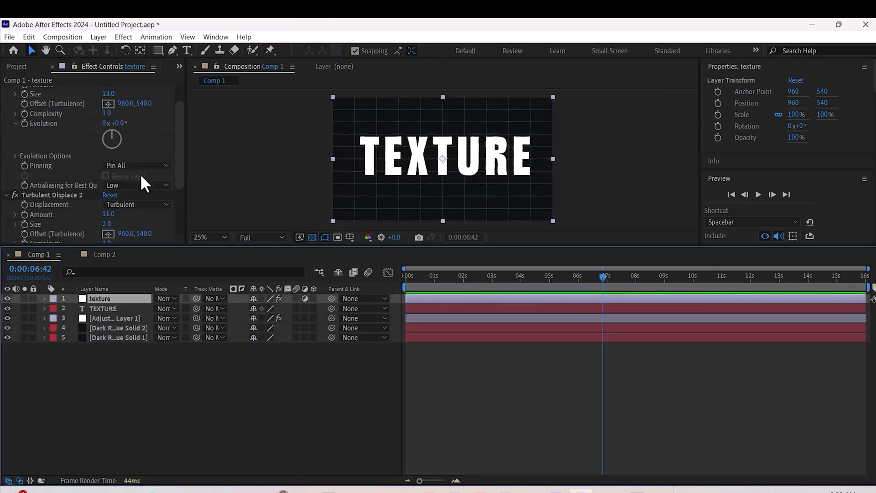
scroll(140, 173, "up", 1)
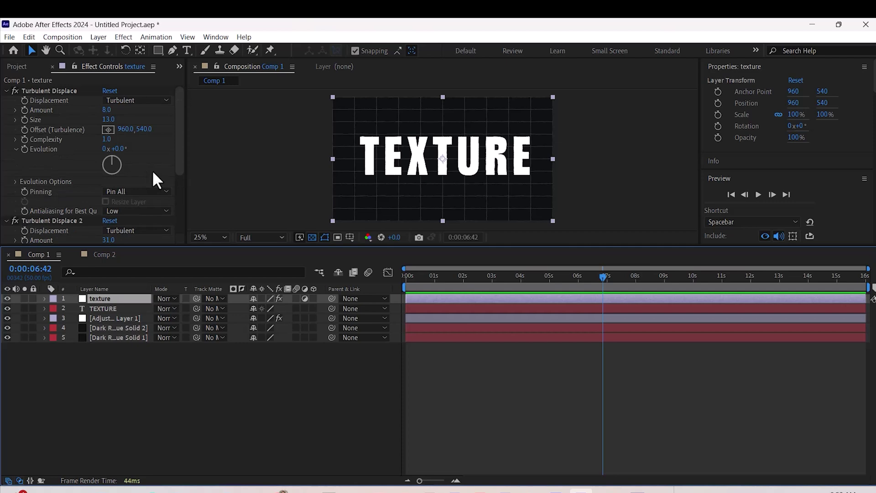
scroll(152, 170, "down", 1)
- Set the first Turbulent Displace to Amount 8 and Size 13 in Comp 2
left_click(104, 254)
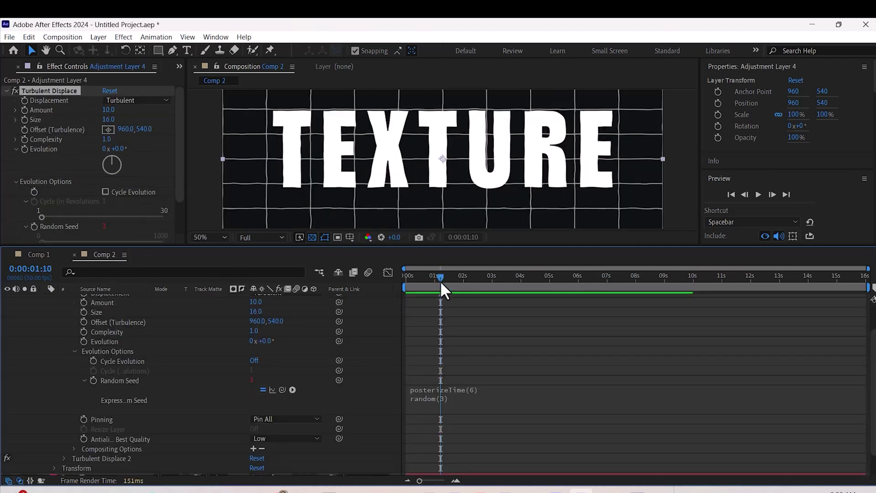
left_click(108, 109)
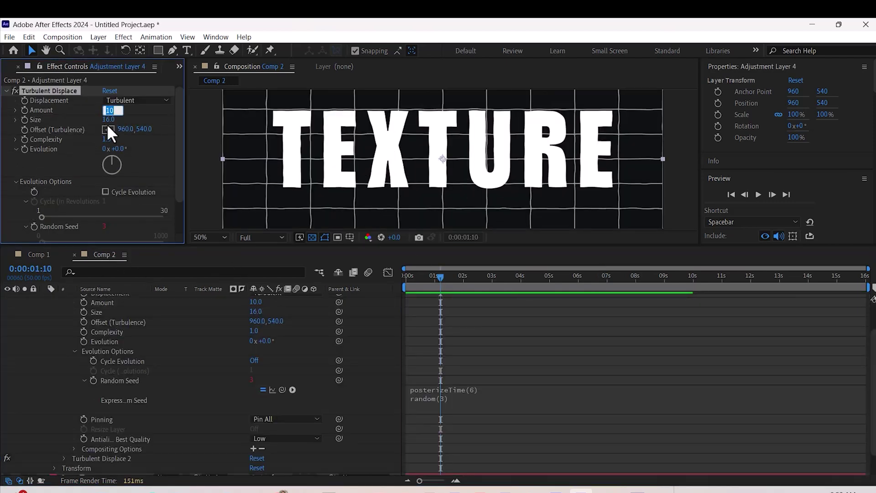
type("8.")
left_click(109, 119)
type("13")
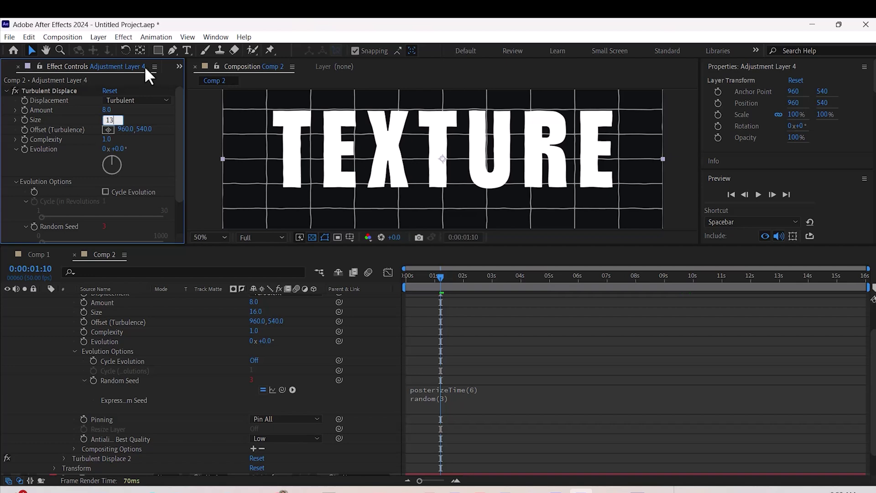
key("Return")
scroll(103, 171, "down", 1)
scroll(52, 219, "up", 1)
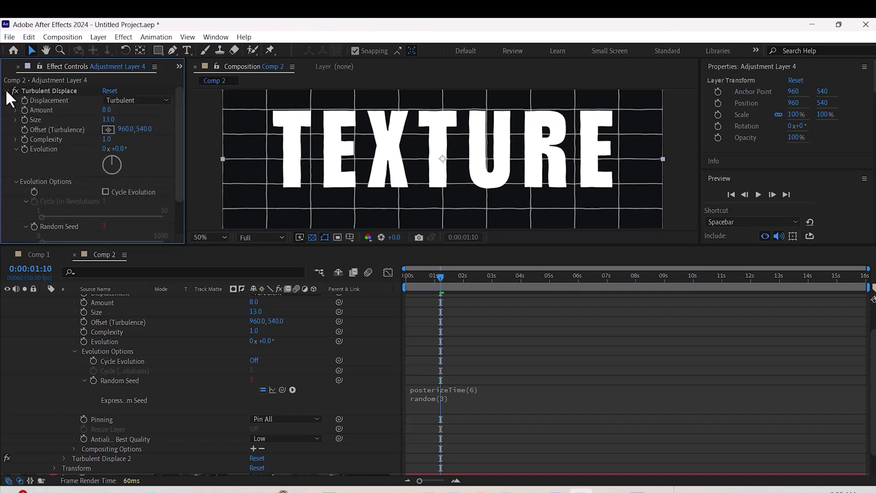
left_click(11, 90)
- Set Turbulent Displace 2 to Amount 31 and Size 2 and preview the result
left_click(11, 100)
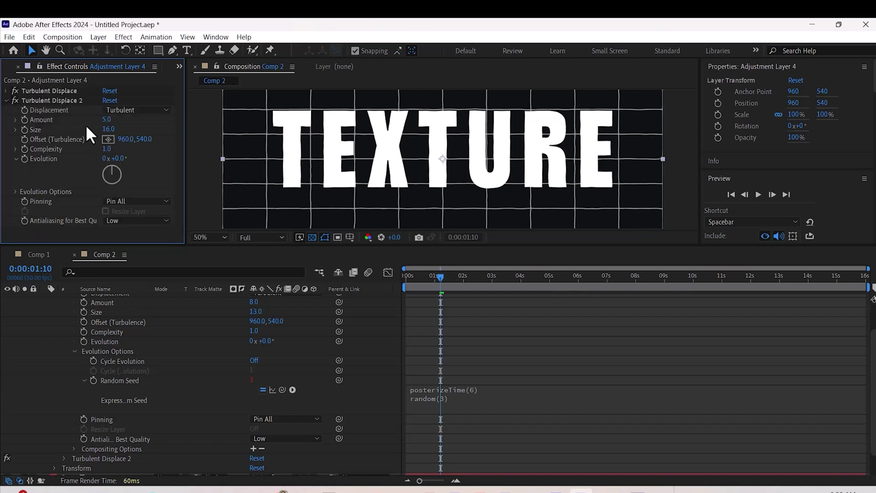
left_click(107, 120)
type("31")
left_click(108, 130)
type("2")
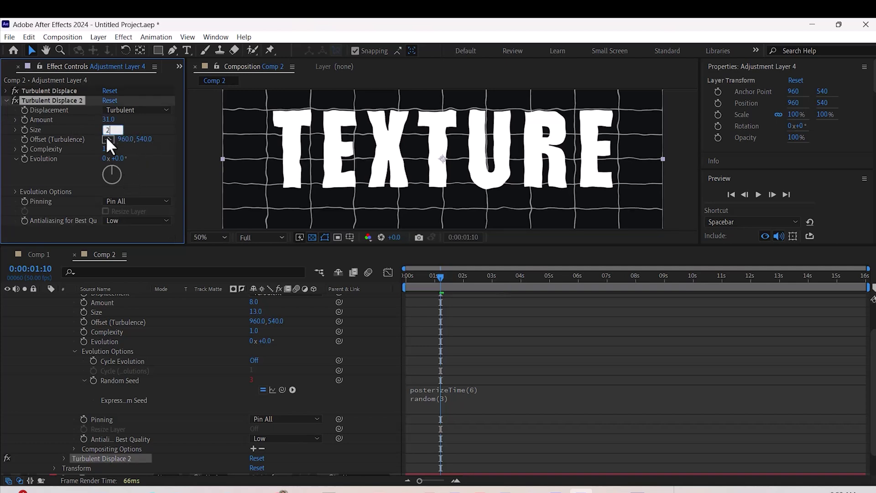
key("Return")
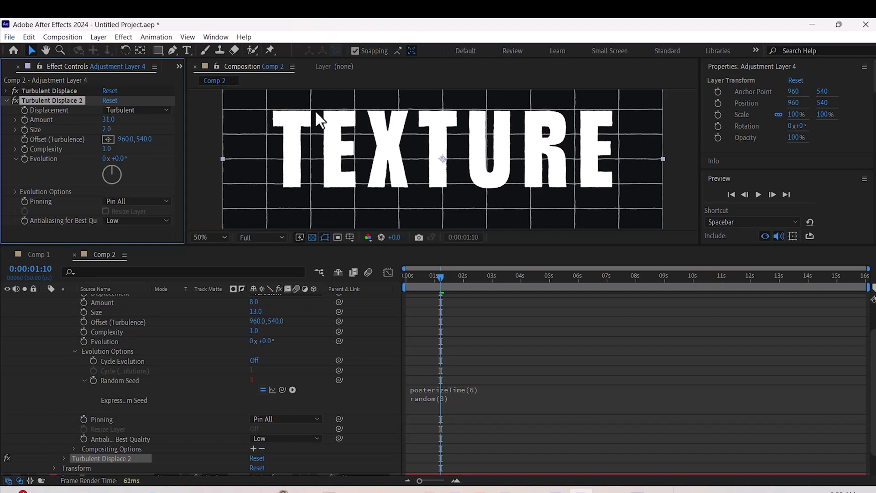
scroll(262, 143, "up", 1)
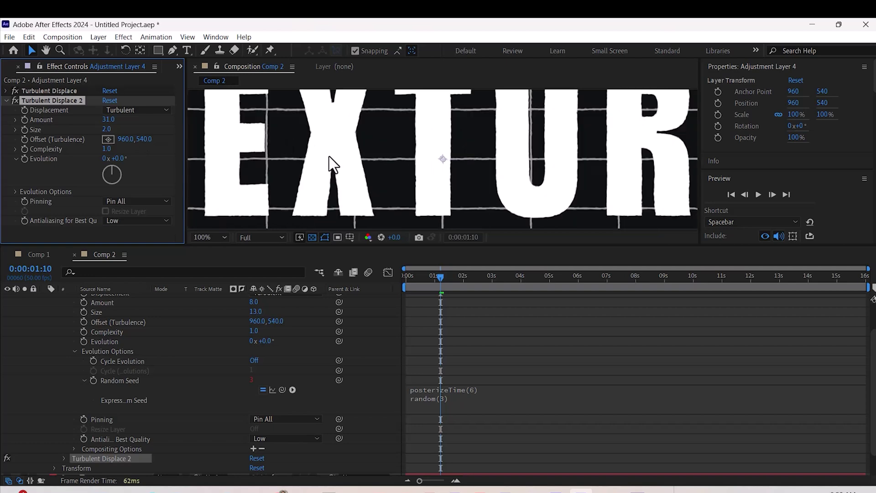
scroll(348, 166, "down", 1)
left_click_drag(441, 278, 407, 278)
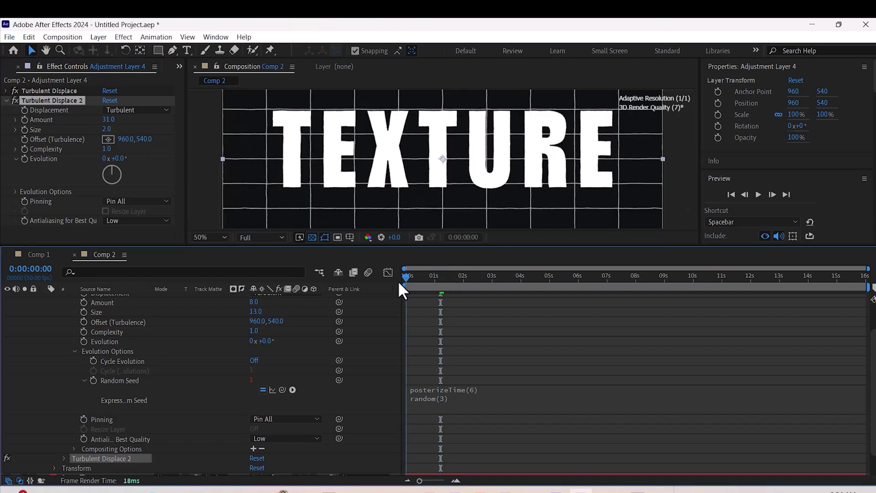
key("space")
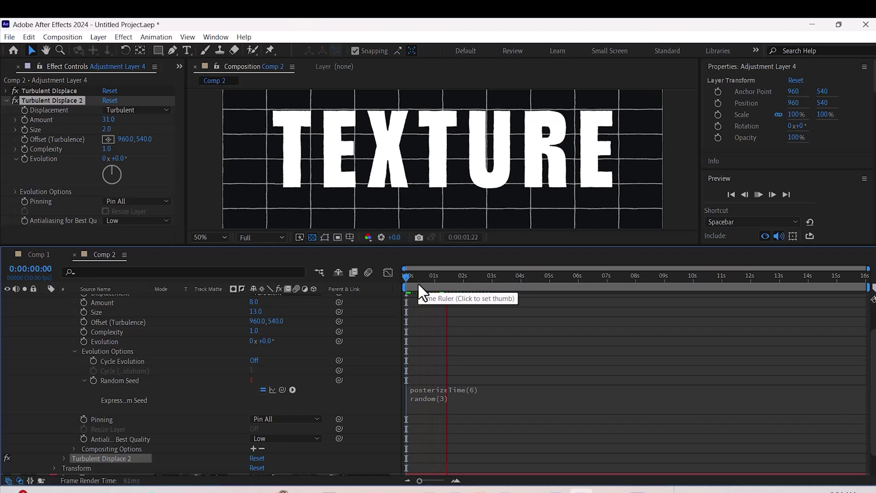
scroll(346, 103, "up", 1)
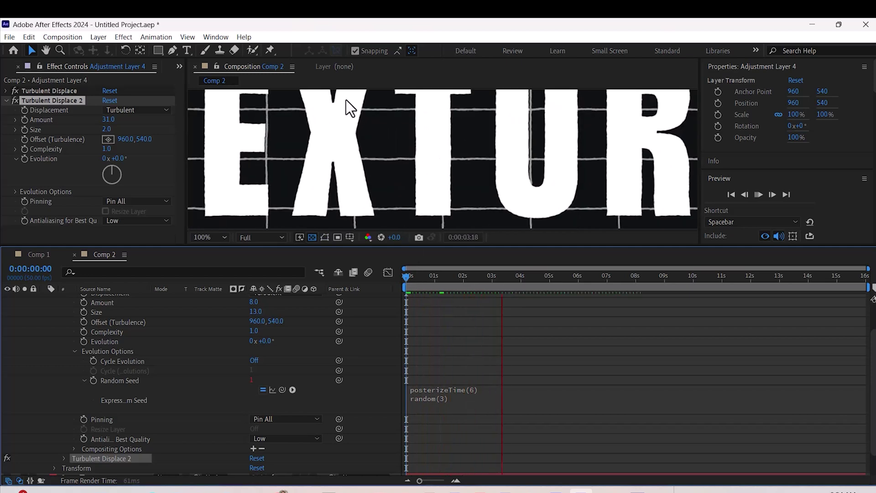
scroll(452, 149, "down", 1)
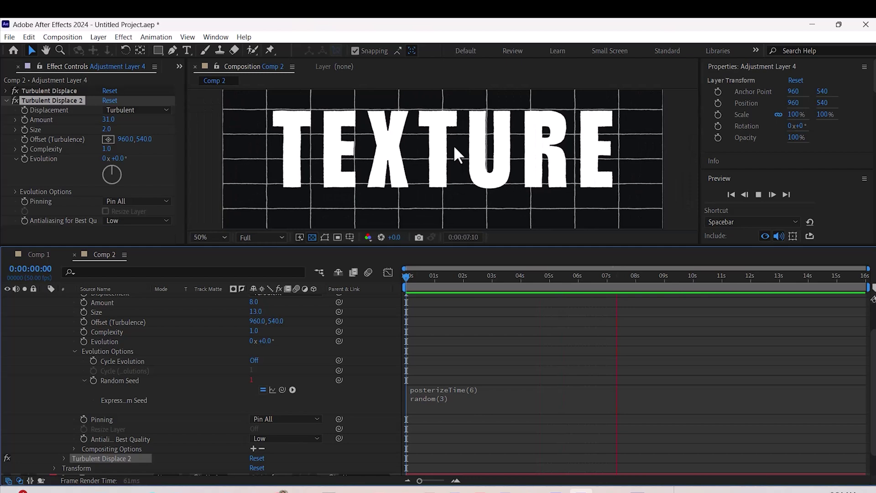
key("space")
scroll(453, 144, "down", 1)
- Apply Displacement Map to Adjustment Layer 4 with horizontal displacement -3
left_click(475, 189)
left_click_drag(580, 277, 471, 278)
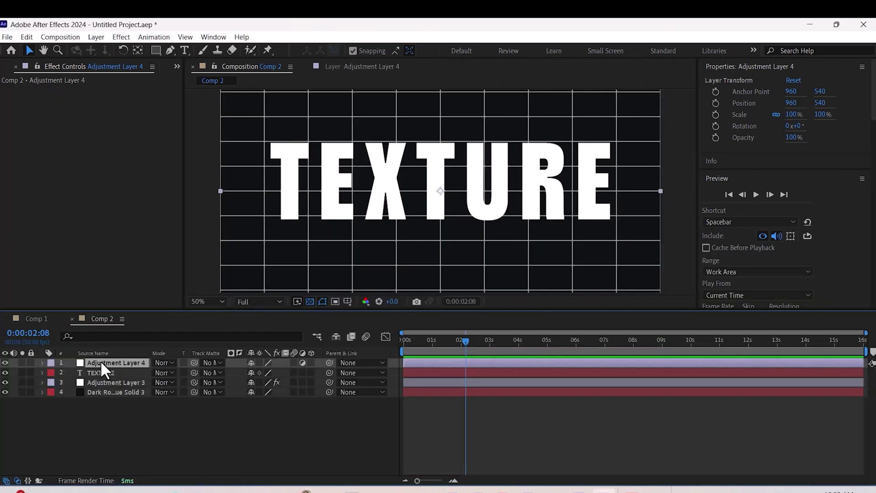
key("ctrl+space")
type("dis")
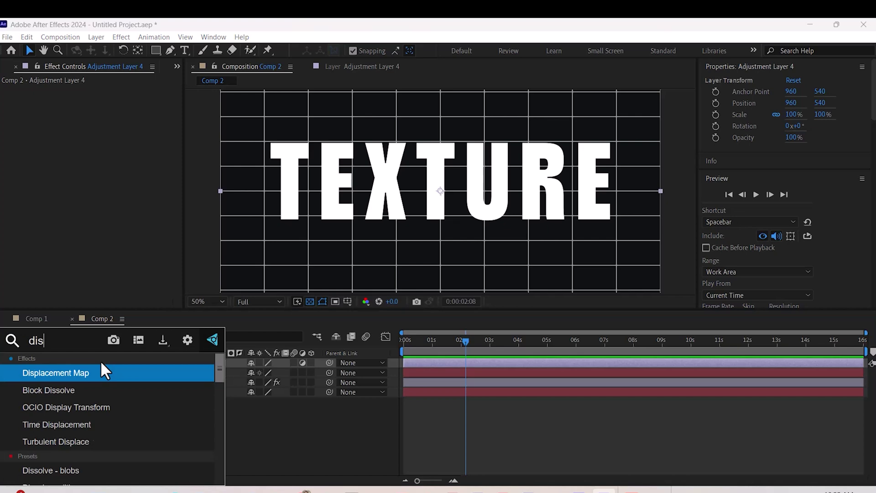
left_click(101, 370)
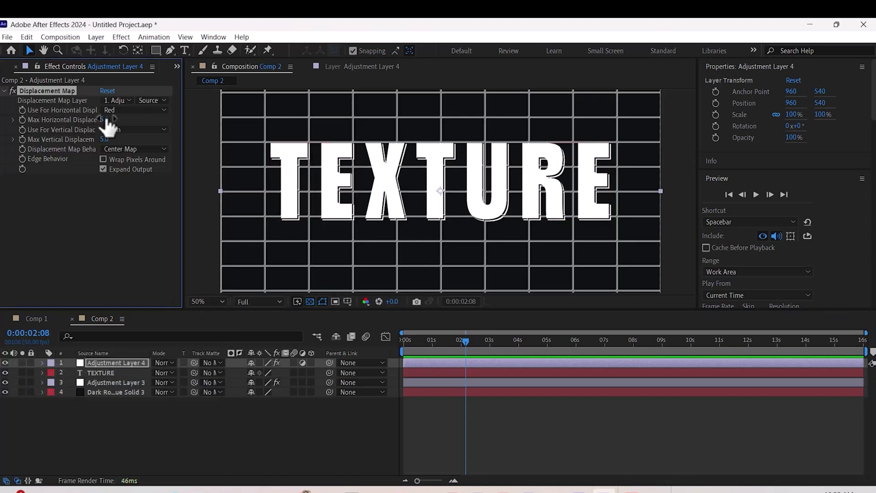
left_click_drag(106, 120, 116, 120)
- Create a solid named fractal noise with Fractal Noise applied and hide it
right_click(205, 274)
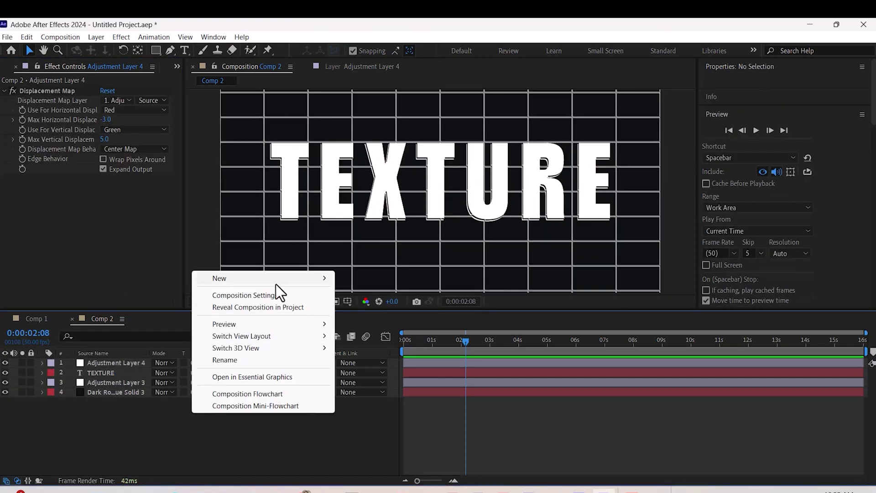
left_click(383, 287)
type("fractal noise")
key("Return")
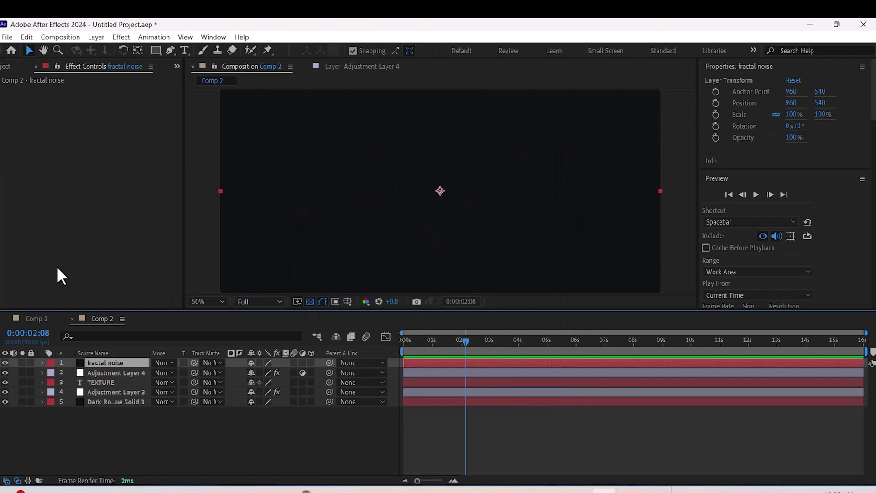
key("ctrl+space")
type("fra")
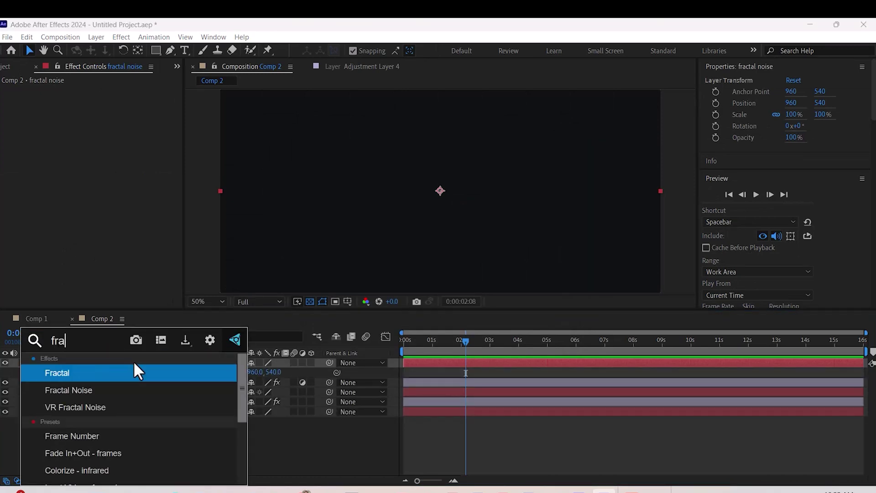
key("Return")
left_click(43, 362)
left_click(5, 361)
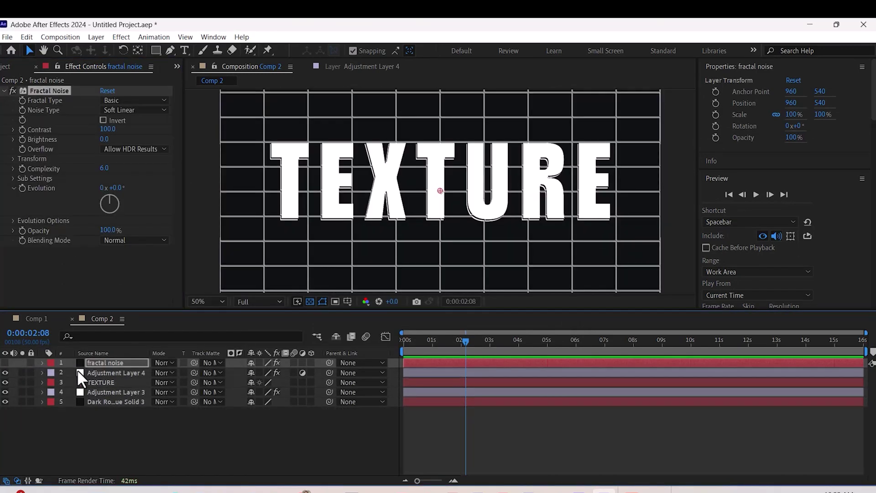
left_click(93, 373)
- Inspect the Displacement Map layer and source menus without changing them
left_click(126, 99)
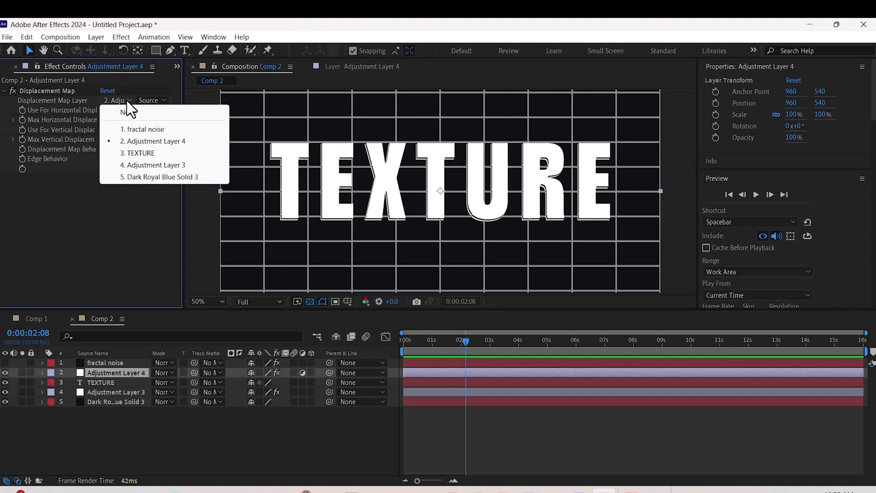
left_click(135, 130)
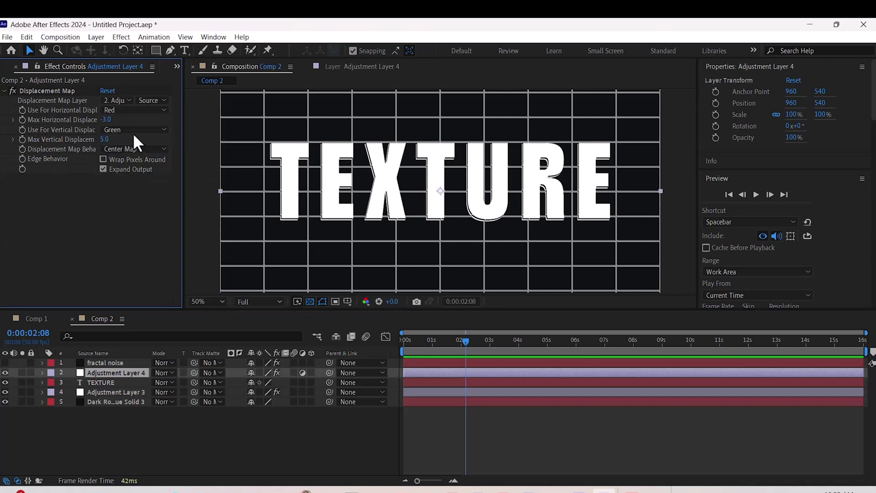
left_click(149, 100)
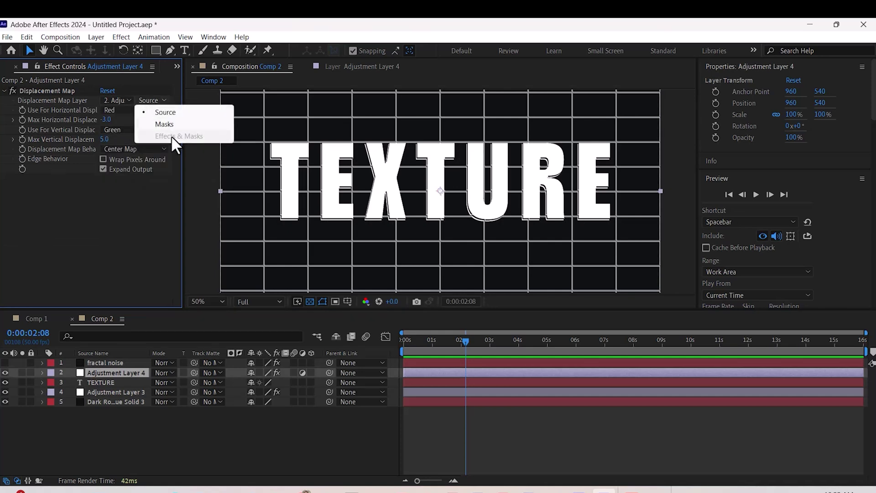
left_click(108, 362)
left_click(100, 372)
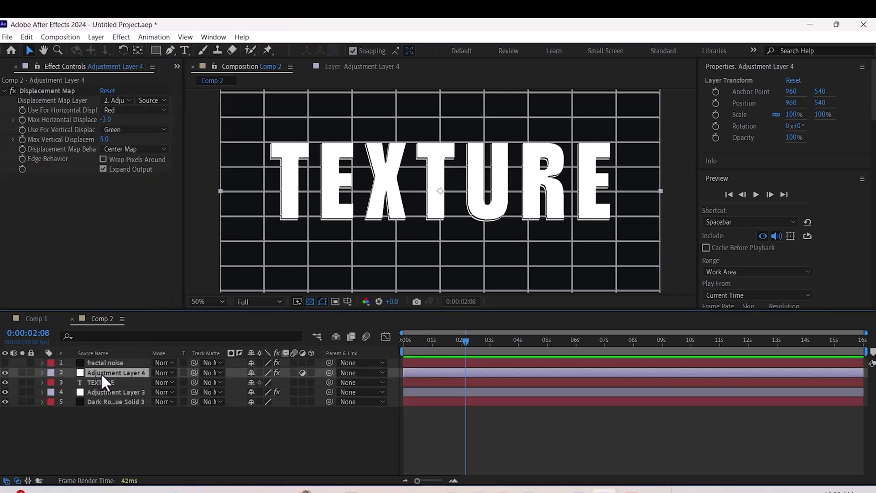
- Use the fractal noise layer's Effects & Masks as the displacement map source
left_click(119, 101)
left_click(145, 129)
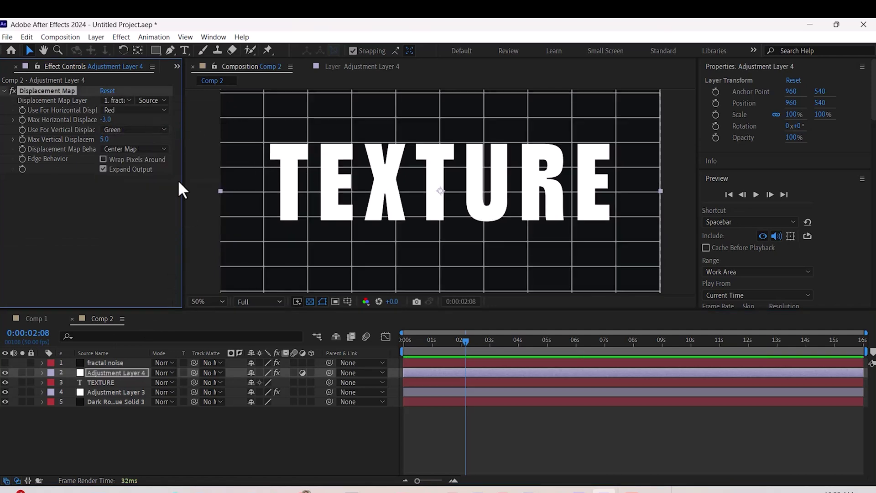
left_click(158, 103)
left_click(175, 135)
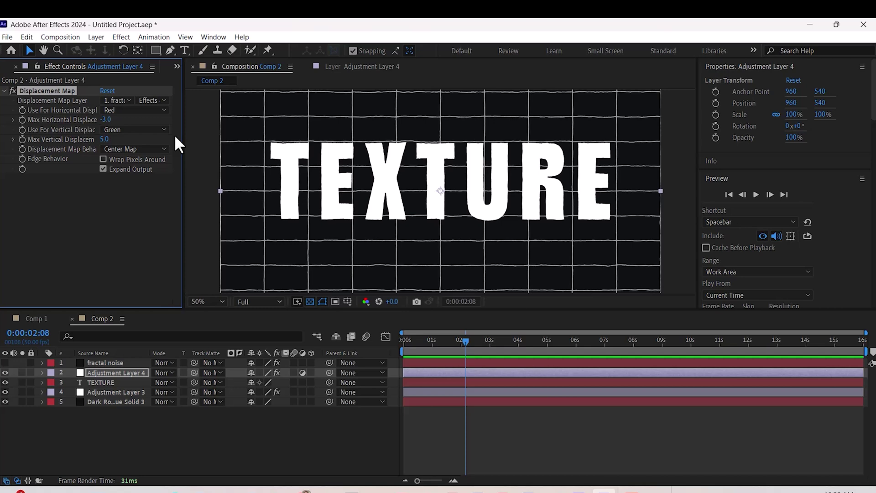
scroll(453, 153, "up", 1)
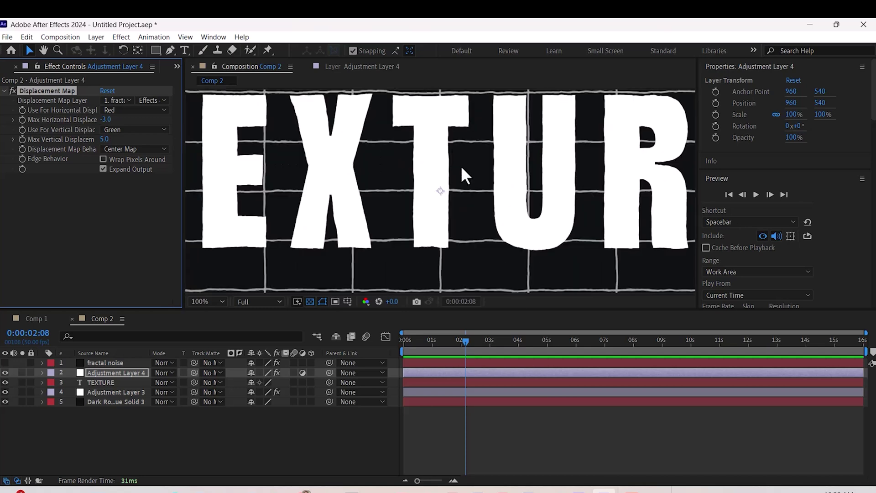
scroll(461, 173, "down", 1)
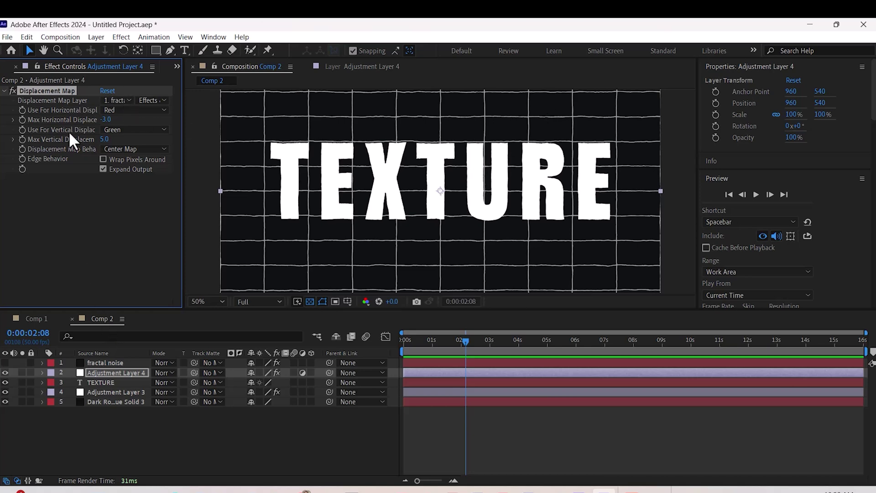
left_click(177, 66)
left_click(207, 82)
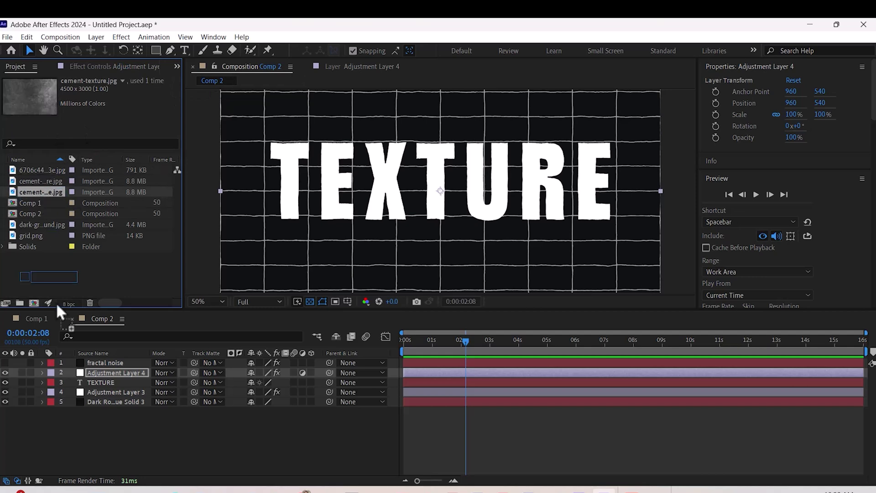
- Add cement-texture.jpg as a hidden top layer scaled to 47%
left_click_drag(50, 190, 68, 357)
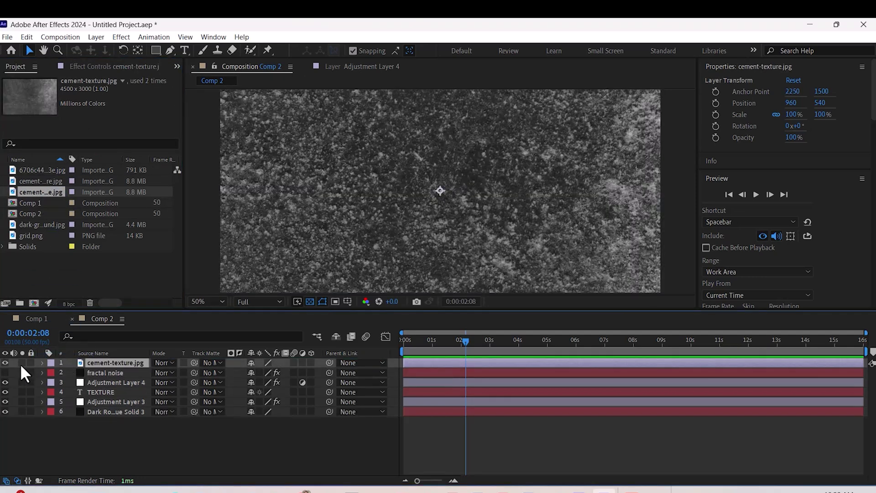
key("s")
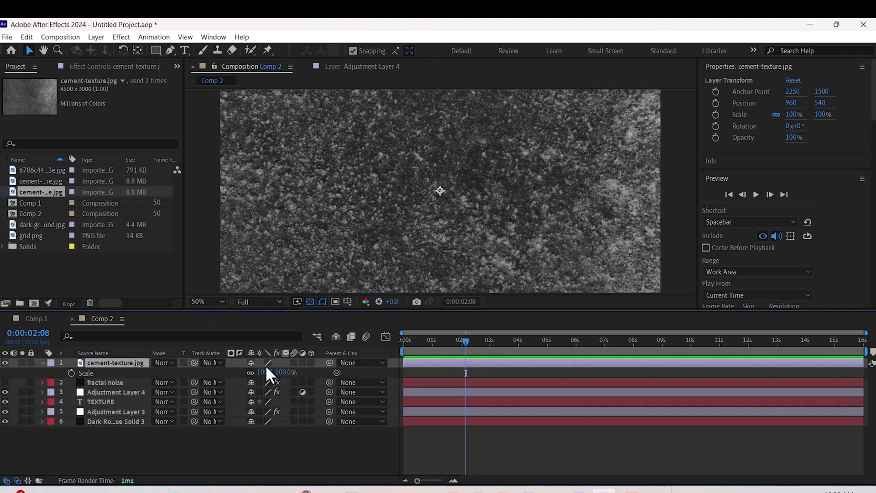
left_click_drag(264, 372, 236, 375)
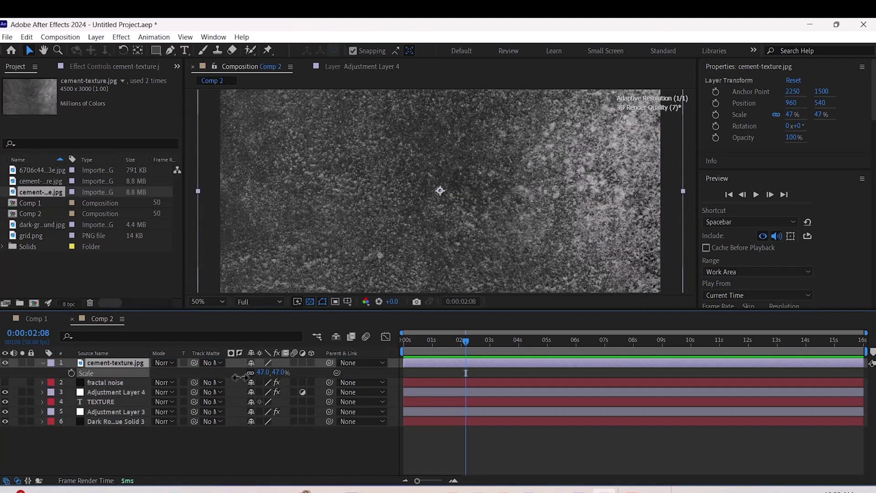
left_click(8, 362)
- Set Adjustment Layer 4's Displacement Map Layer to the cement texture
left_click(110, 391)
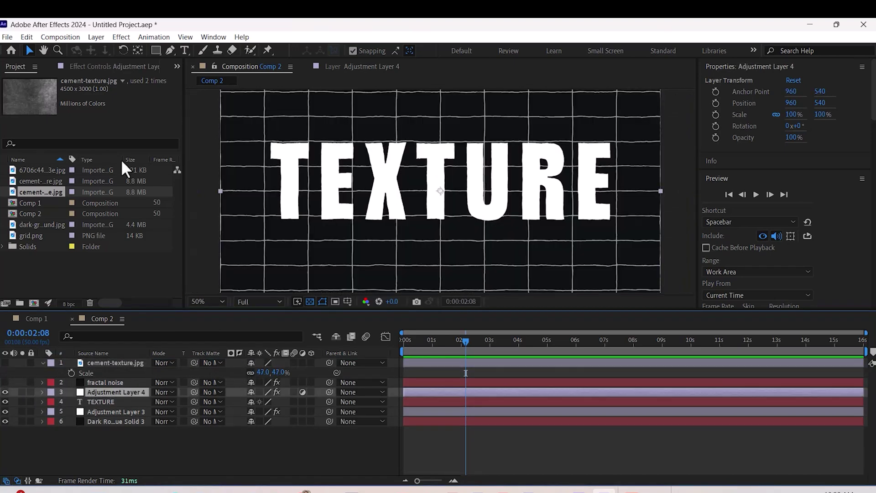
left_click(129, 67)
left_click(130, 101)
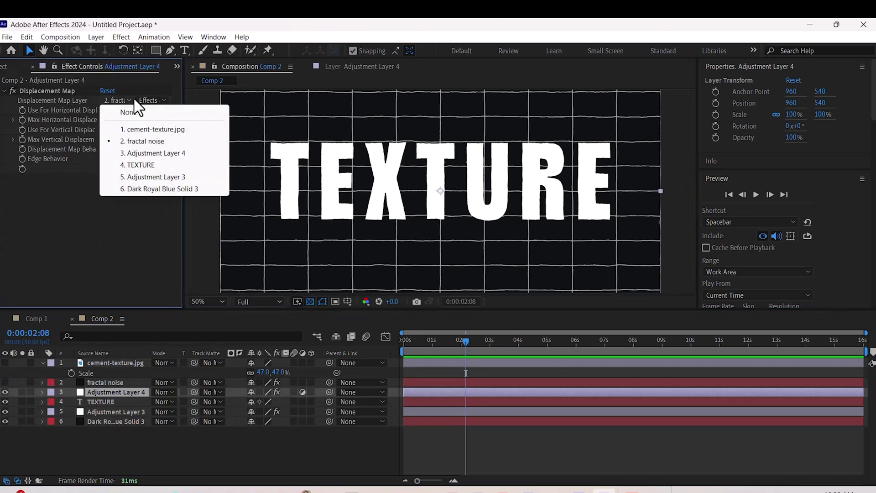
left_click(154, 129)
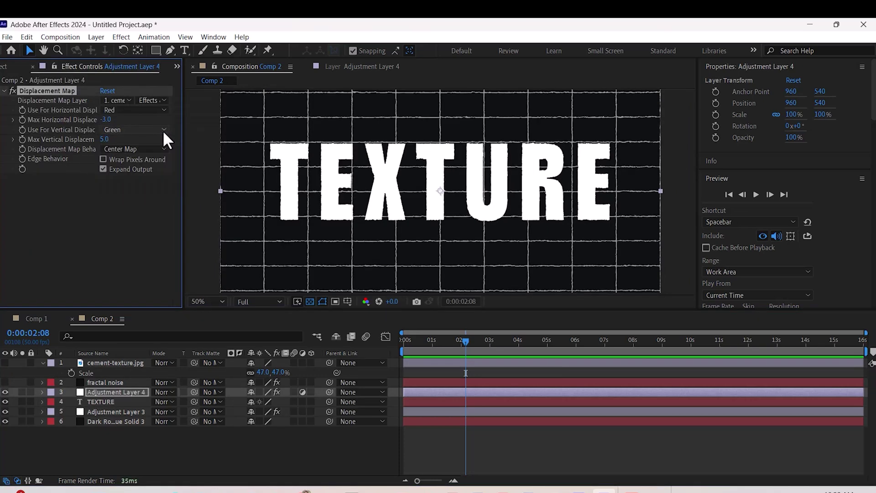
scroll(261, 163, "up", 1)
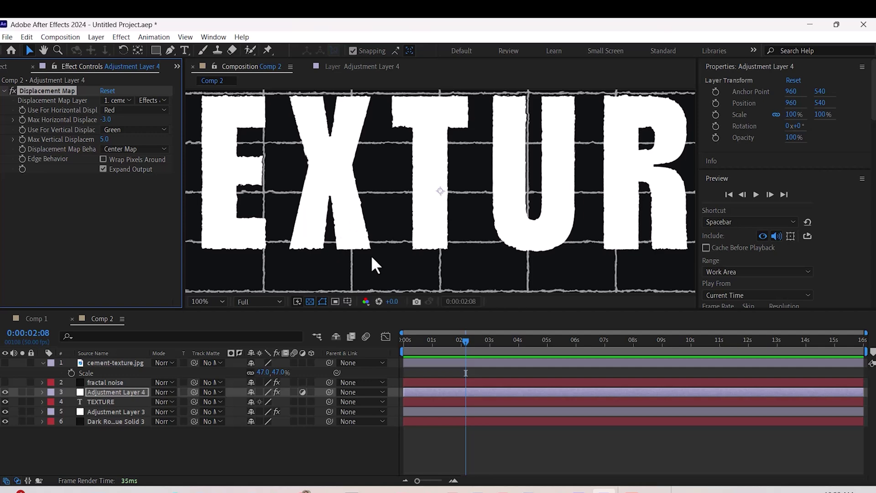
scroll(381, 230, "down", 1)
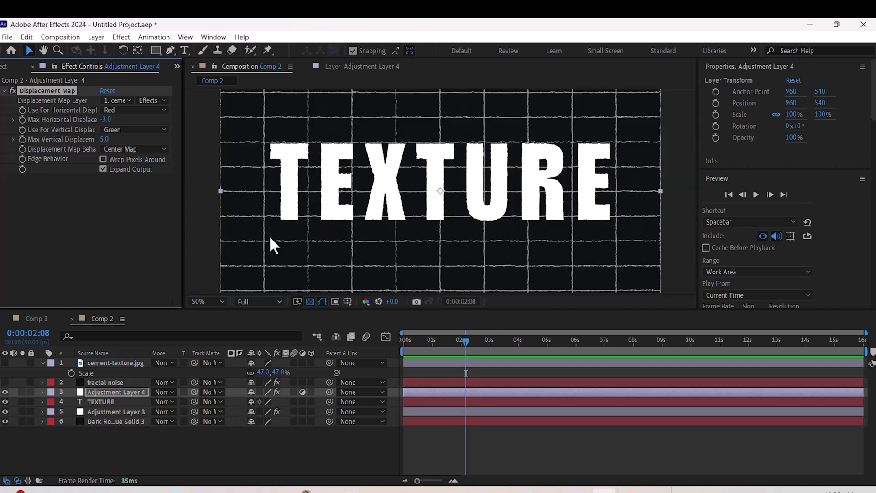
left_click(13, 67)
- Preview the imported texture images and pick dark-gray-paper-background.jpg
left_click(40, 181)
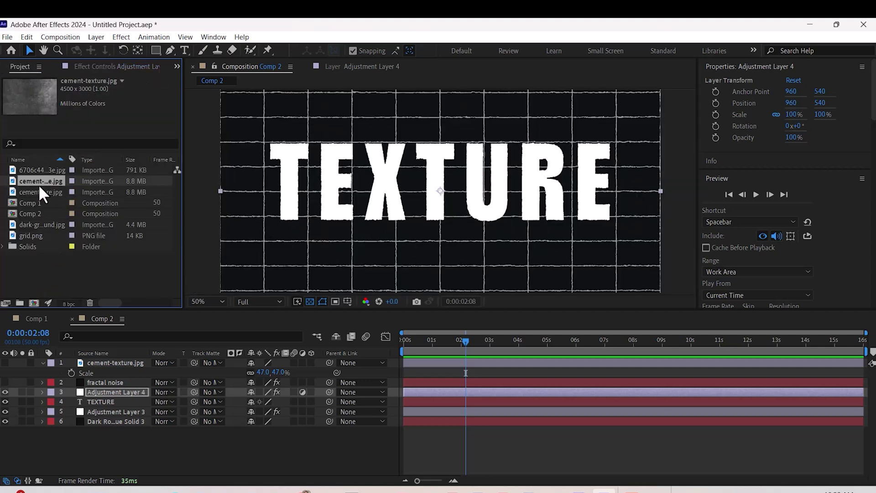
left_click(39, 171)
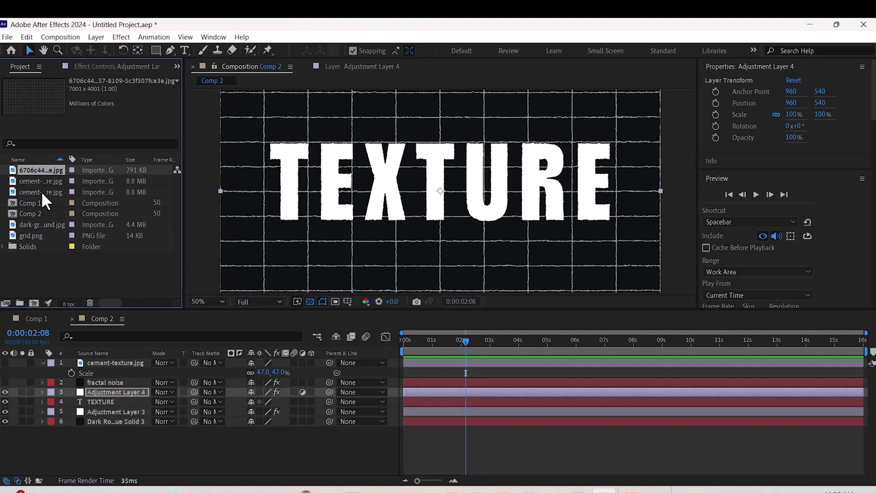
left_click(41, 191)
left_click(40, 182)
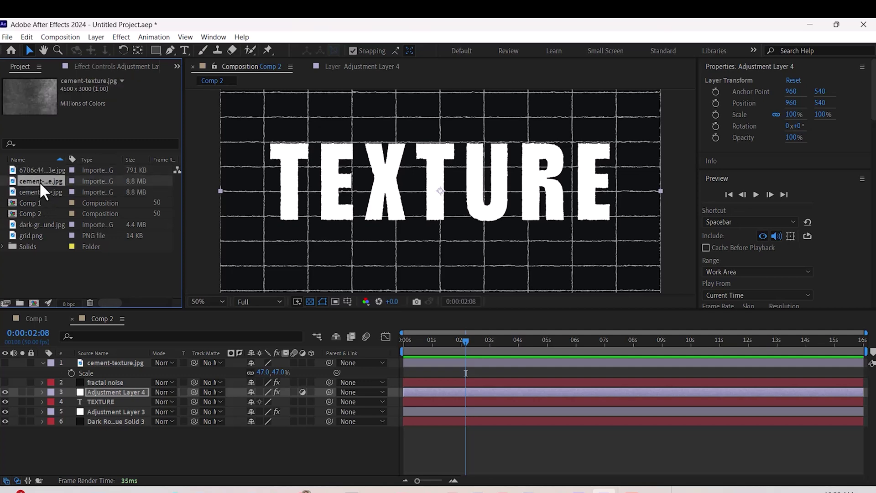
left_click(52, 224)
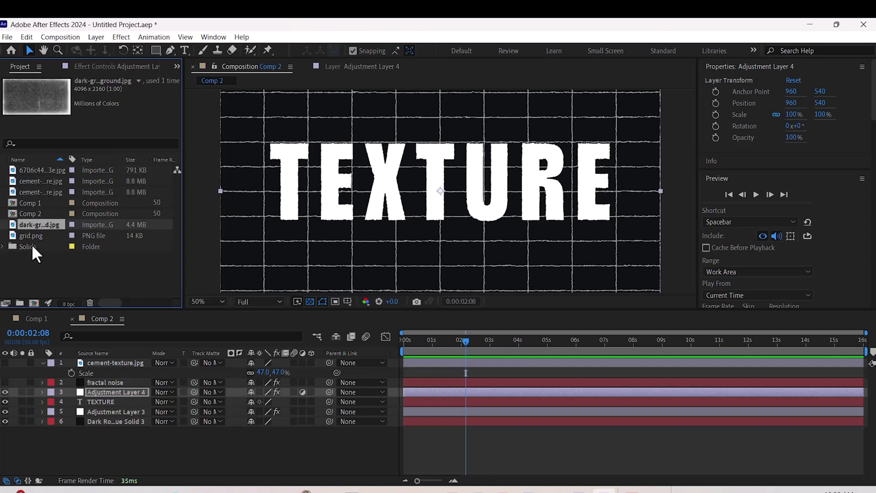
- Add the paper background to Comp 2 at 51% scale and hide it
left_click_drag(72, 382, 71, 379)
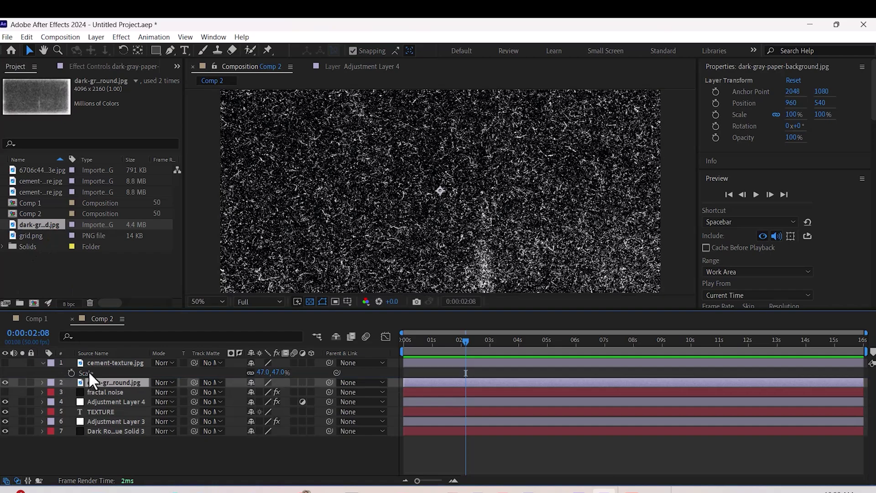
key("s")
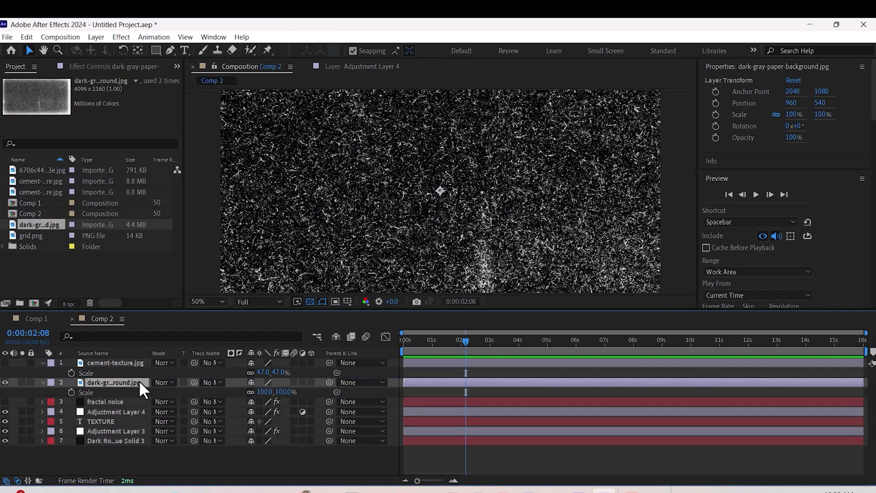
left_click_drag(267, 392, 242, 394)
left_click(7, 382)
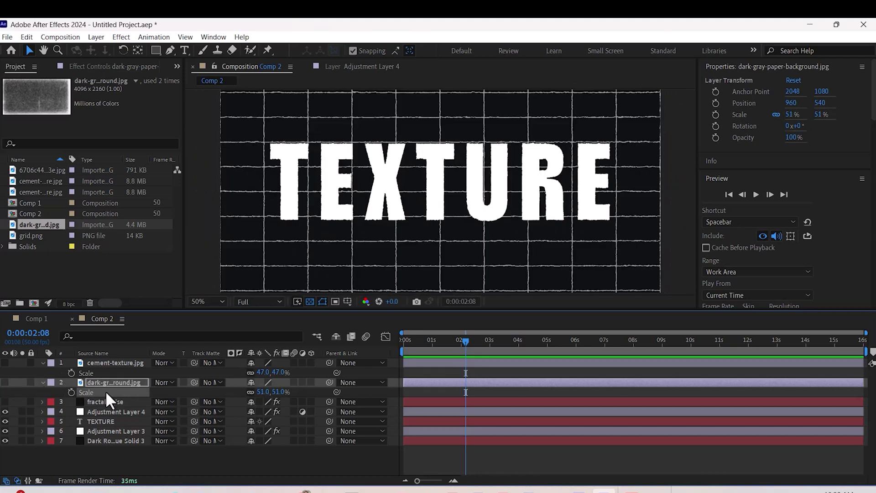
left_click(108, 382)
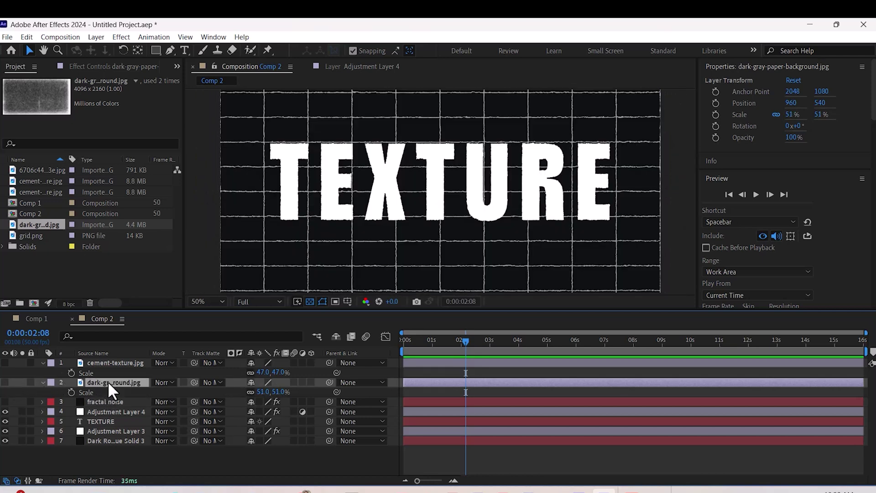
- Set Adjustment Layer 4's Displacement Map Layer to the paper background
left_click(97, 411)
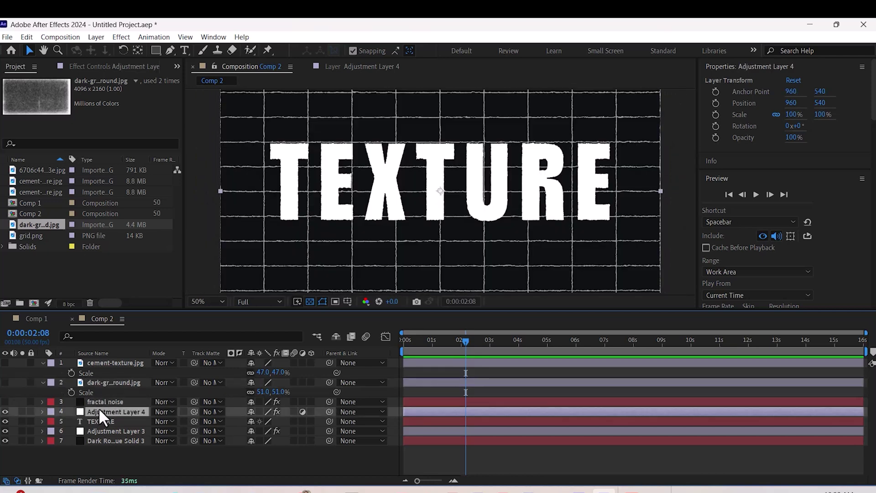
left_click(96, 67)
left_click(118, 100)
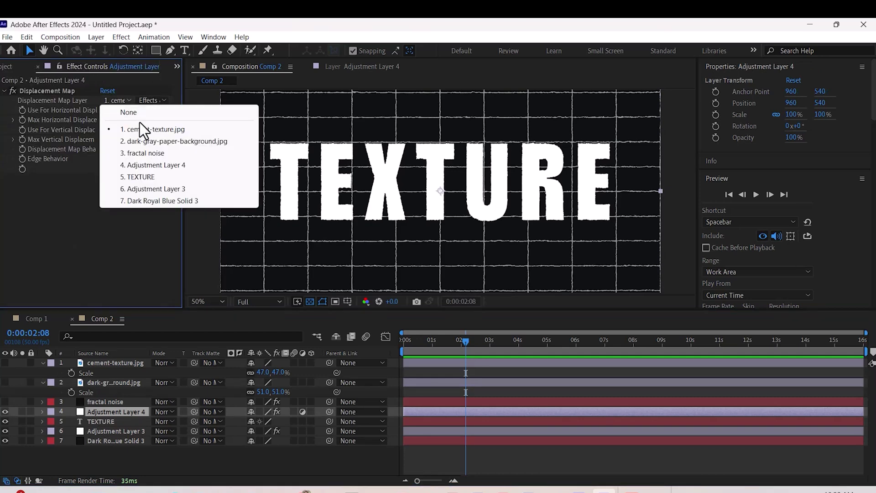
left_click(145, 142)
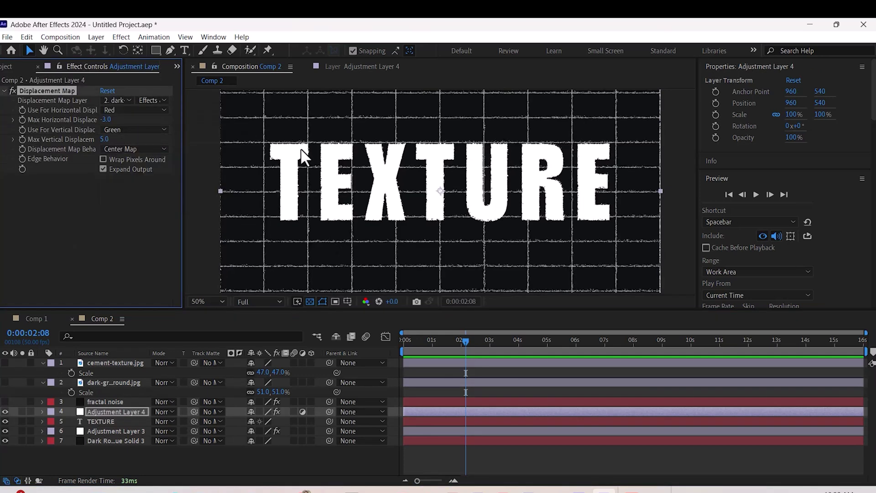
scroll(300, 148, "up", 1)
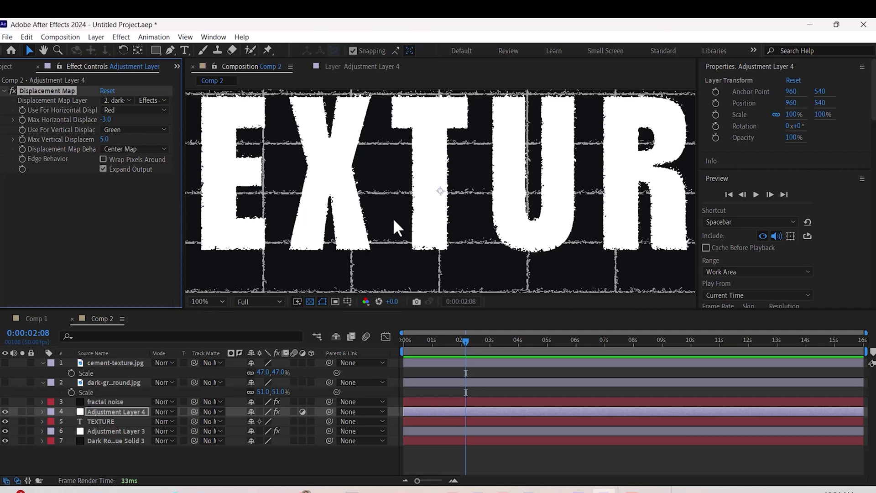
scroll(393, 218, "down", 1)
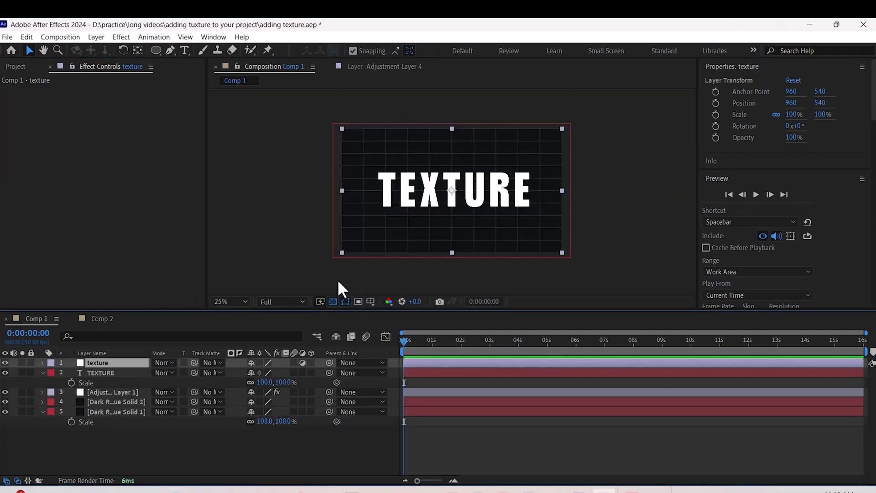
type("cam")
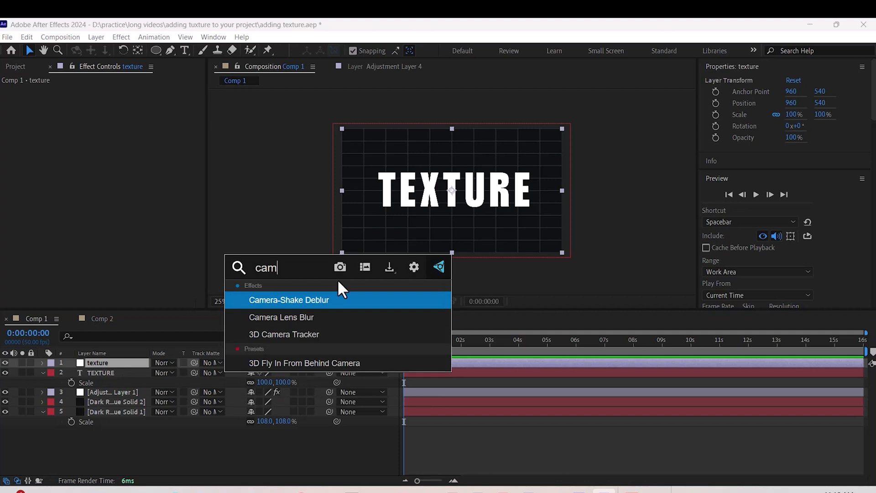
- Apply Camera Lens Blur with radius 5 to the texture layer in Comp 1
left_click(302, 317)
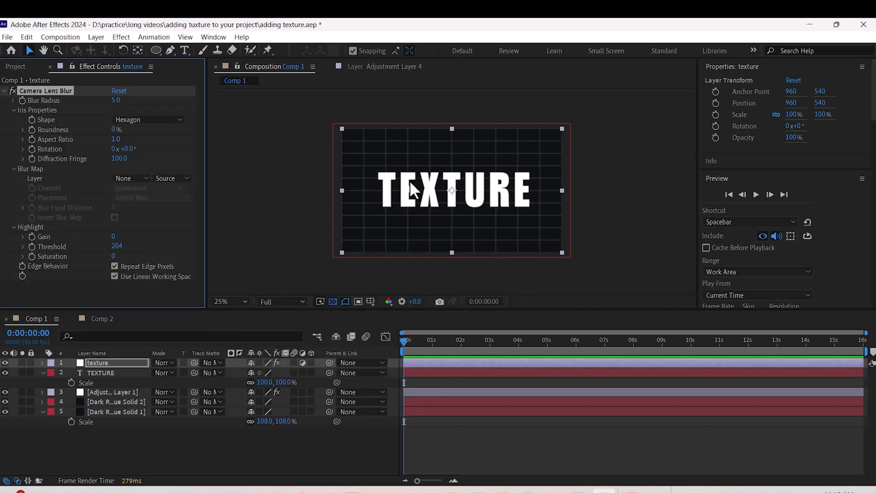
scroll(410, 179, "up", 1)
scroll(410, 182, "down", 1)
left_click(156, 50)
- Draw a white ellipse over the TE letters as a new Shape Layer 1
left_click(306, 449)
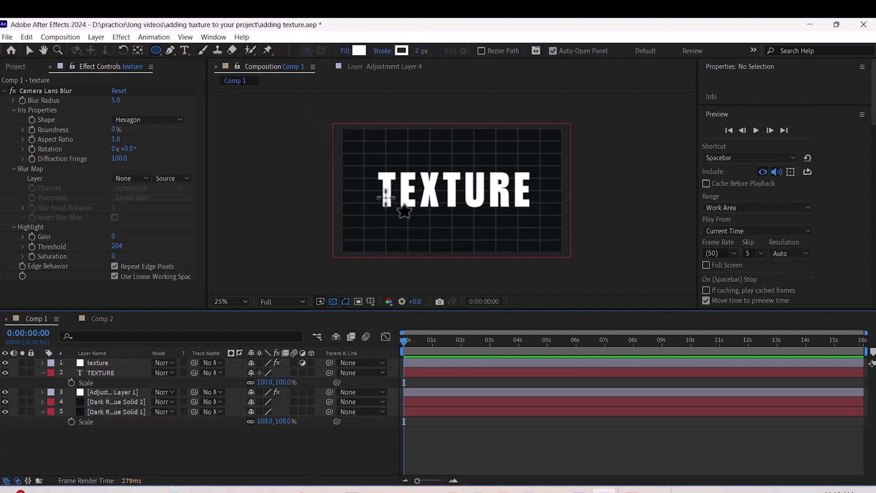
scroll(379, 189, "up", 2)
scroll(380, 188, "down", 1)
mouse_move(318, 168)
left_mouse_down()
mouse_move(447, 216)
mouse_move(427, 216)
left_mouse_up()
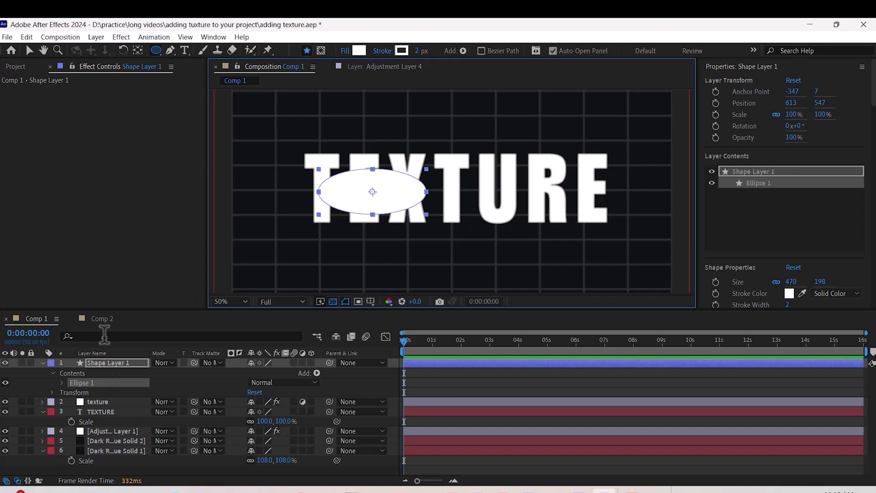
- Check the ellipse and Adjustment Layer 4 setup in Comp 2, then select Shape Layer 1 back in Comp 1
left_click(102, 319)
left_click(103, 382)
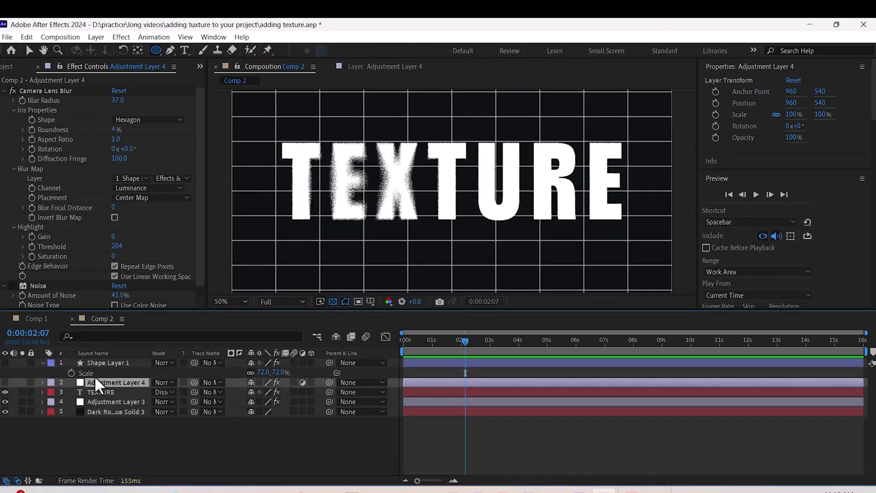
left_click(101, 362)
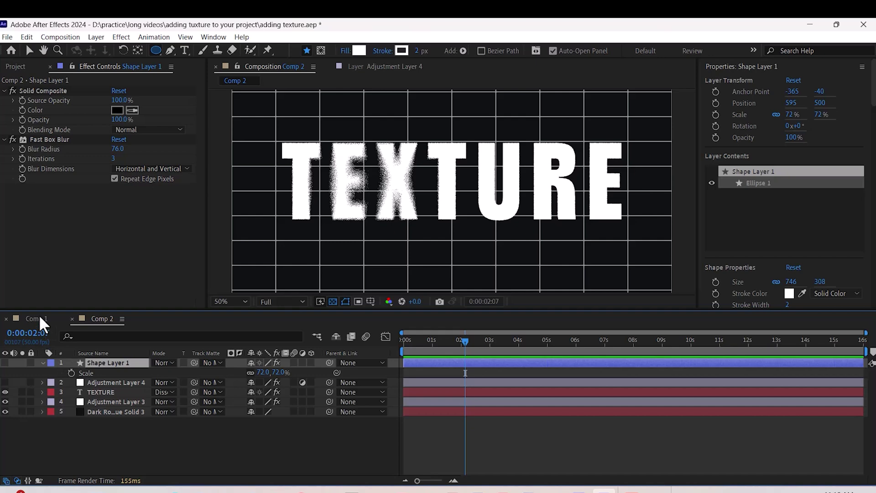
left_click(39, 318)
left_click(108, 363)
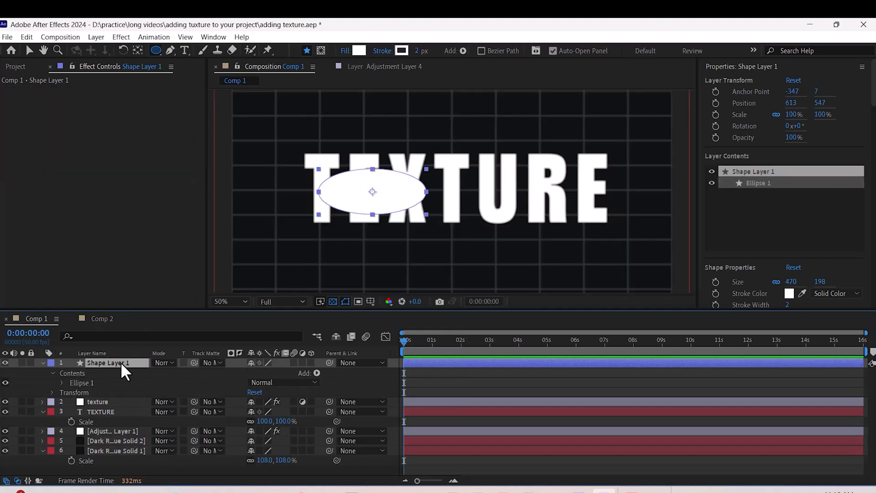
- Apply Solid Composite to Shape Layer 1 with its colour set to black
key("ctrl+space")
type("soli")
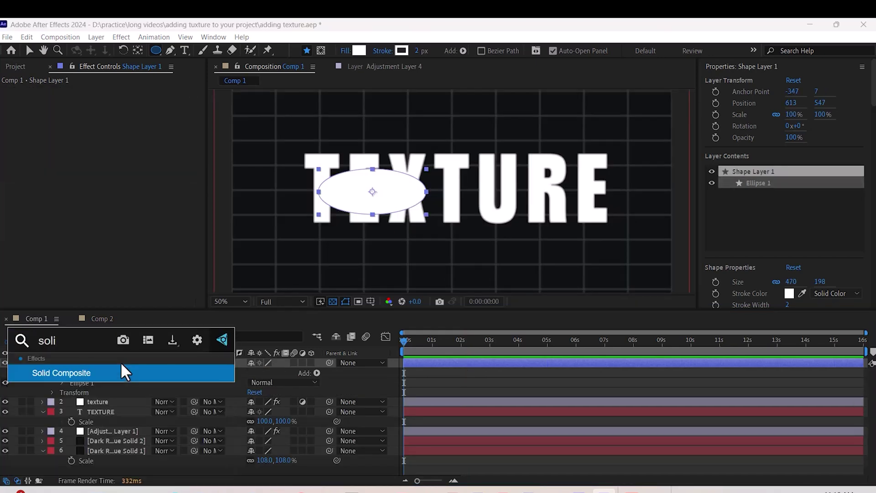
left_click(125, 372)
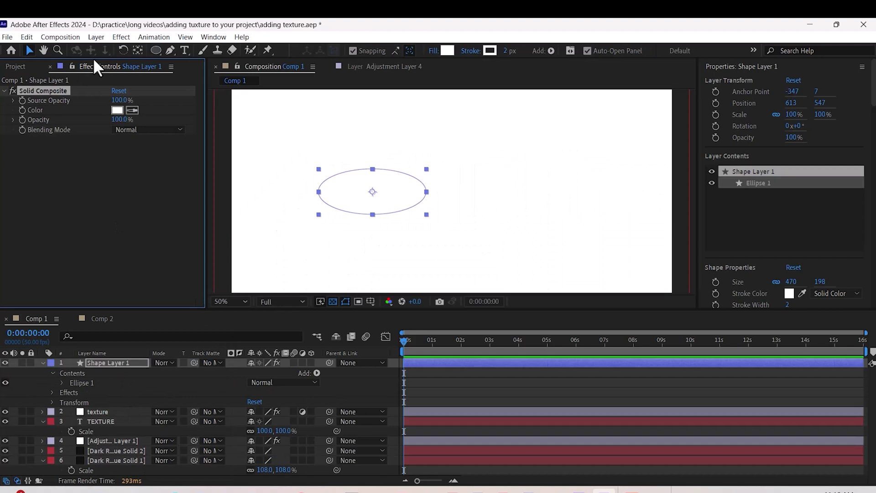
left_click(117, 109)
left_click(583, 277)
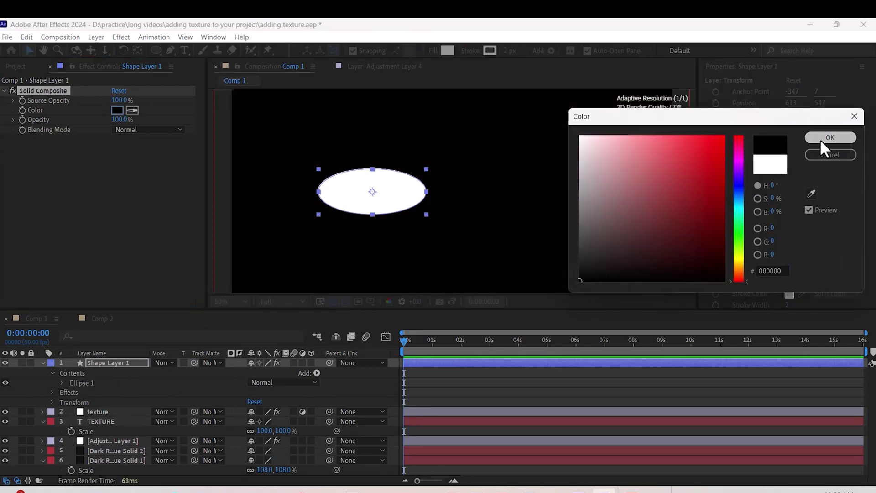
left_click(830, 137)
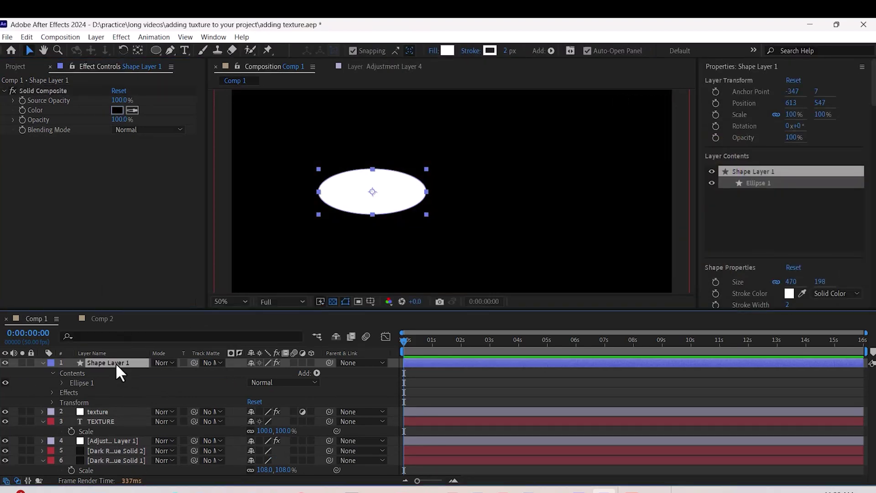
- Add Fast Box Blur and raise Blur Radius to about 65, softening the ellipse
key("ctrl+space")
type("fast")
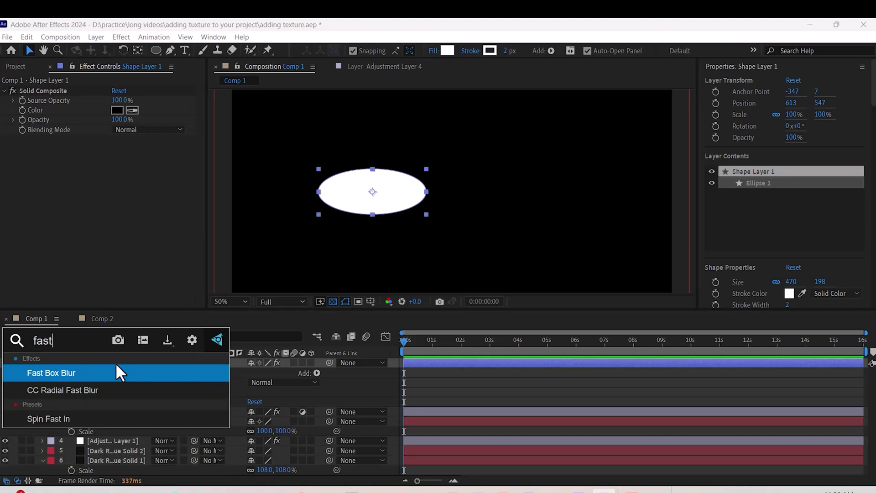
left_click(116, 372)
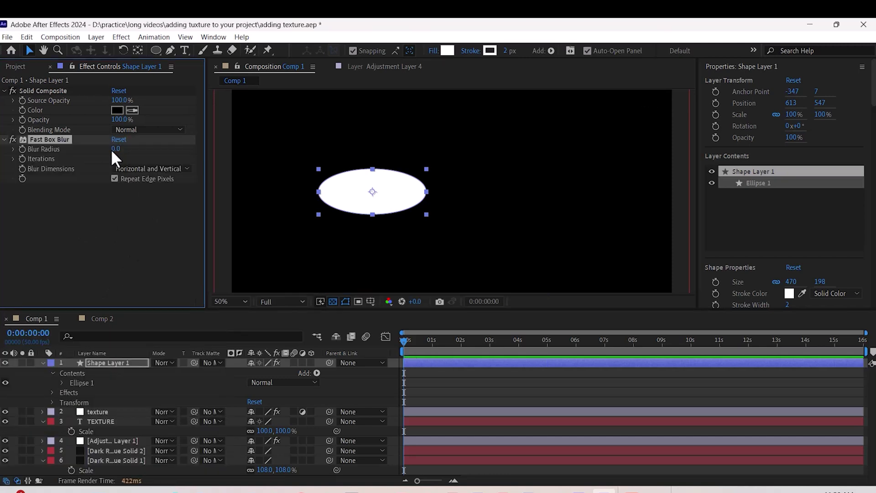
left_click_drag(115, 148, 159, 153)
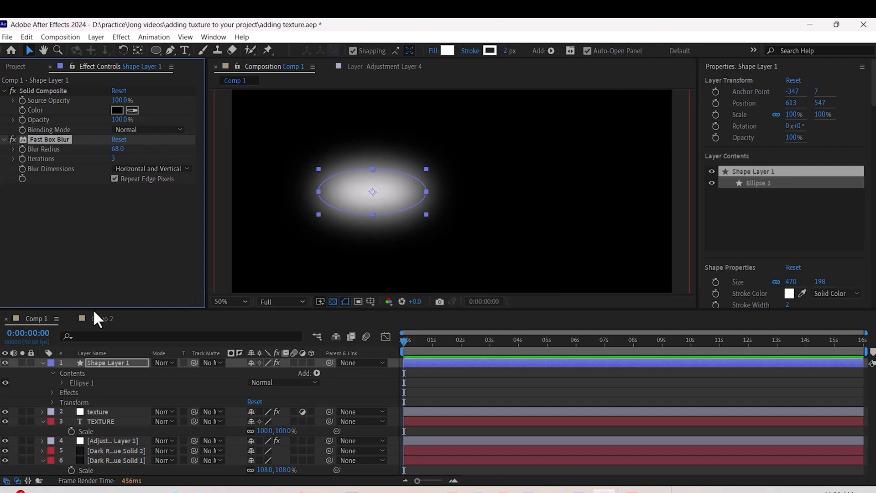
- Hide Shape Layer 1 and set the texture layer's Camera Lens Blur map to Shape Layer 1
left_click(42, 362)
left_click(98, 373)
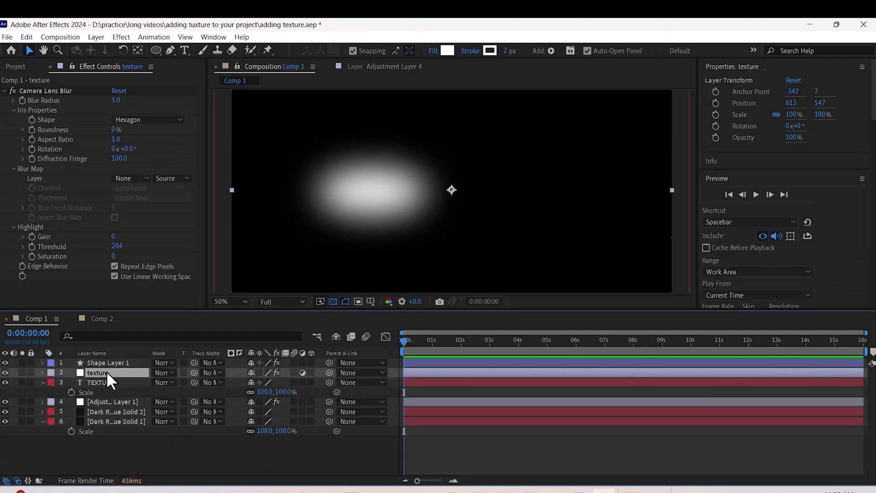
left_click(8, 361)
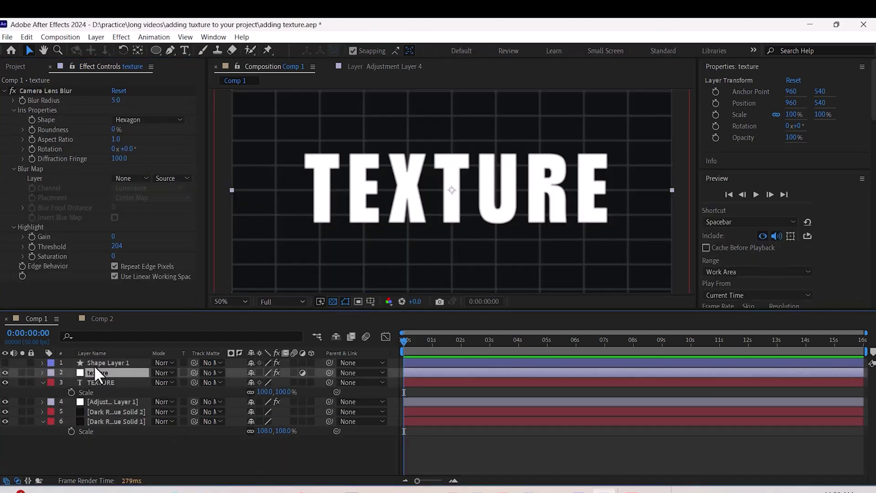
left_click(130, 179)
left_click(144, 210)
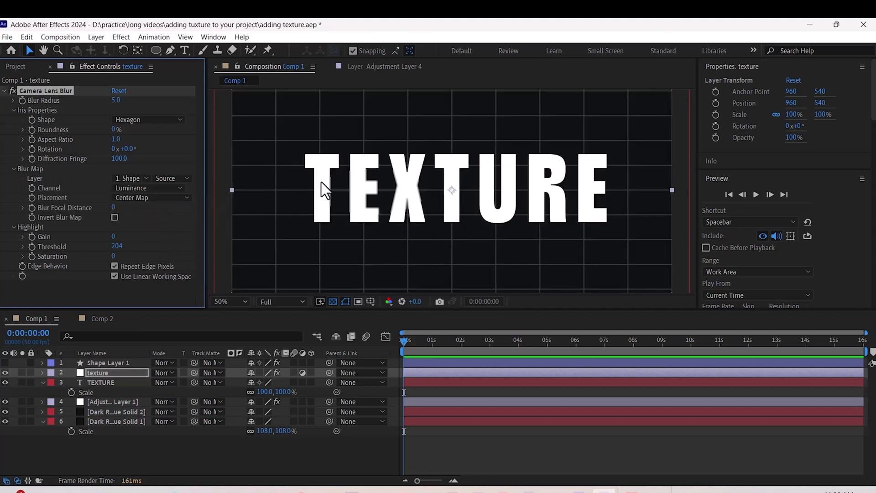
- Base the blur map on Effects & Masks and set Blur Radius to about 30 over the TEX letters
left_click_drag(117, 101, 144, 108)
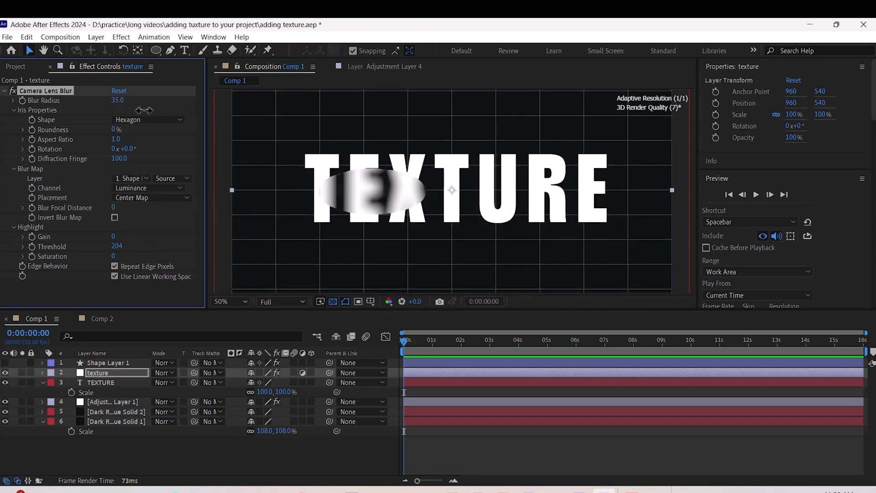
left_click(174, 178)
left_click(195, 213)
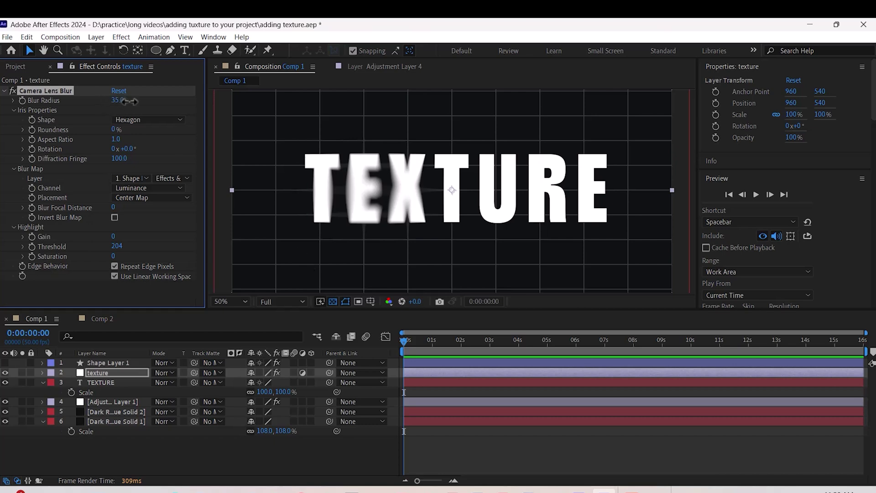
mouse_move(117, 100)
left_mouse_down()
mouse_move(138, 103)
mouse_move(120, 102)
left_mouse_up()
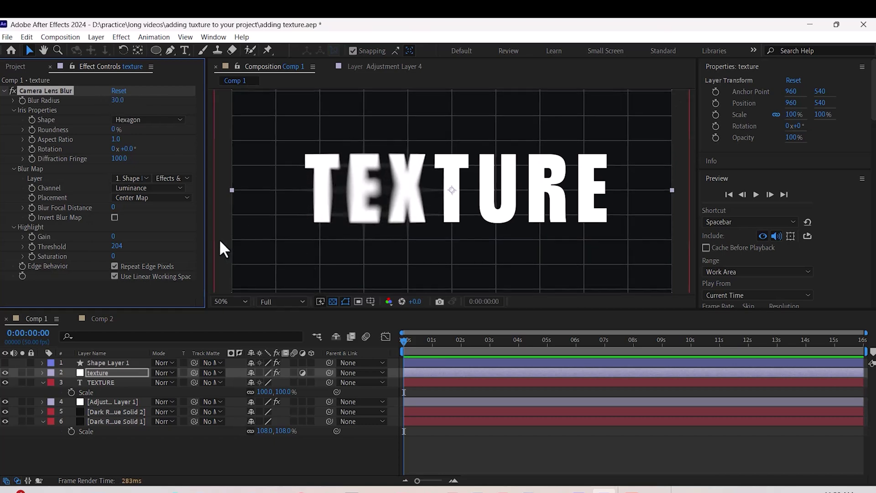
- Add Noise at 18% to the texture layer and select its Camera Lens Blur for copying
left_click(129, 372)
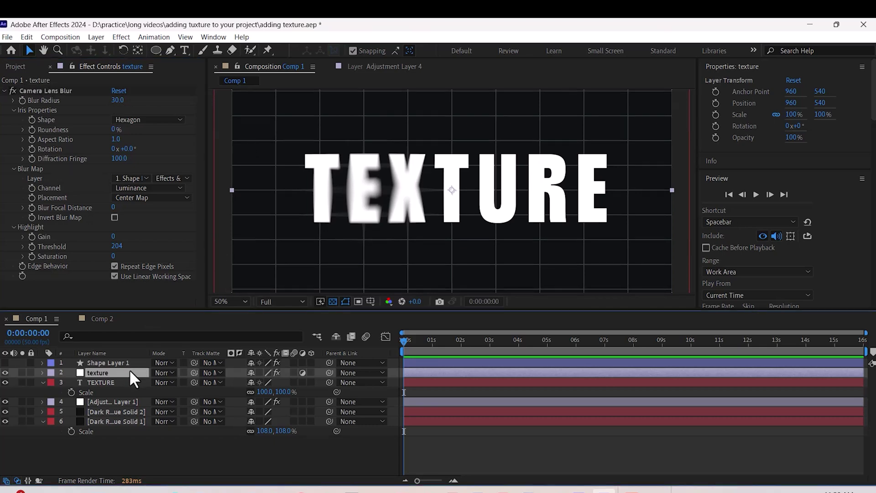
key("ctrl+space")
type("noi")
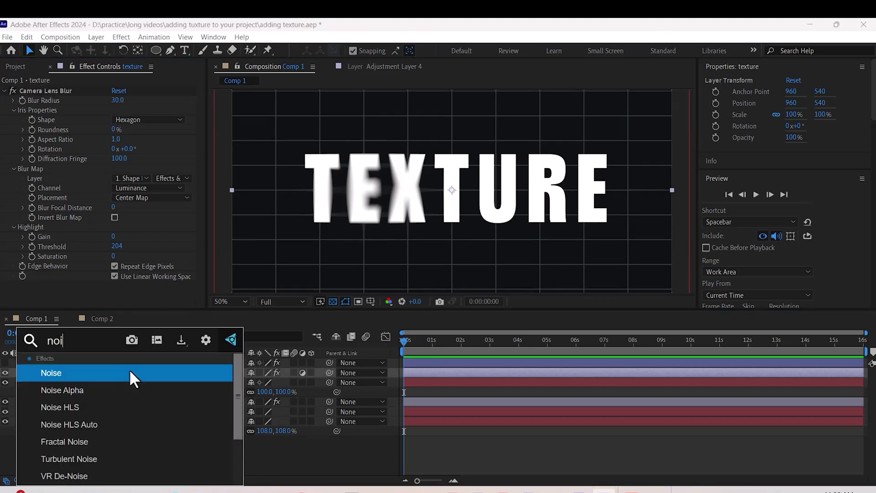
left_click(129, 375)
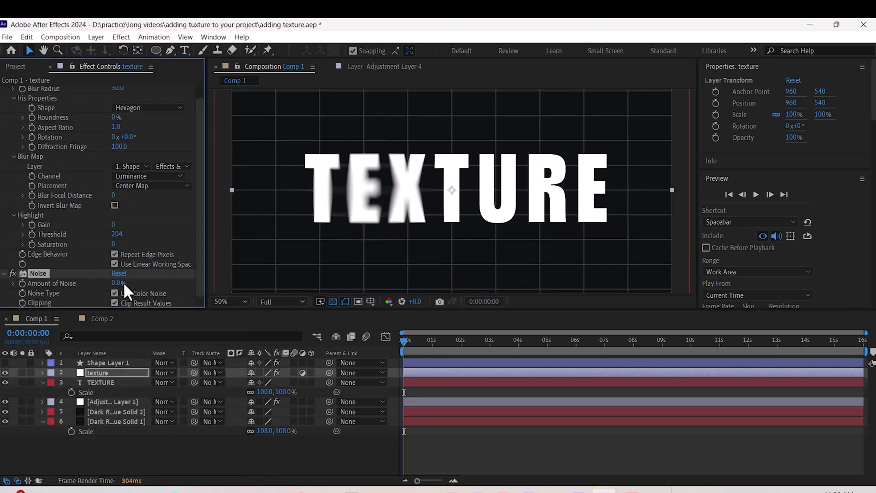
left_click_drag(120, 283, 137, 283)
scroll(332, 179, "up", 1)
scroll(376, 216, "down", 1)
scroll(57, 96, "up", 1)
left_click(51, 90)
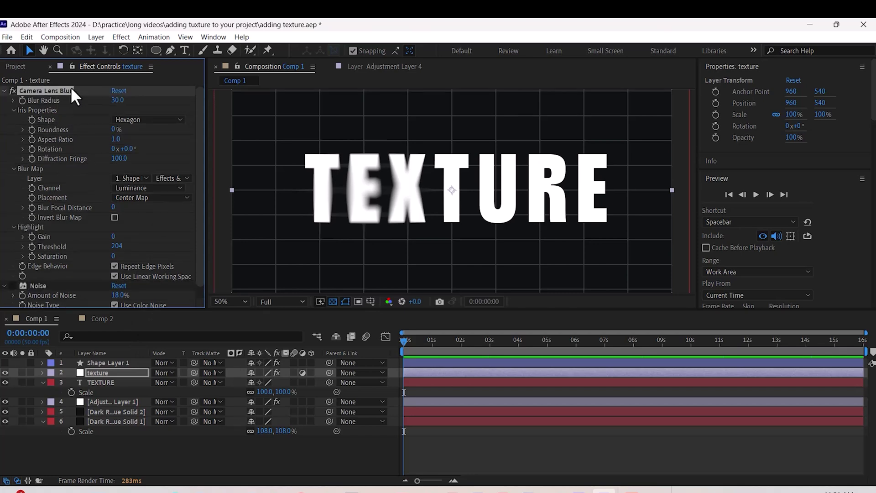
- Hide the texture layer, paste Camera Lens Blur onto the TEXTURE text and set its mode to Dissolve
left_click(6, 372)
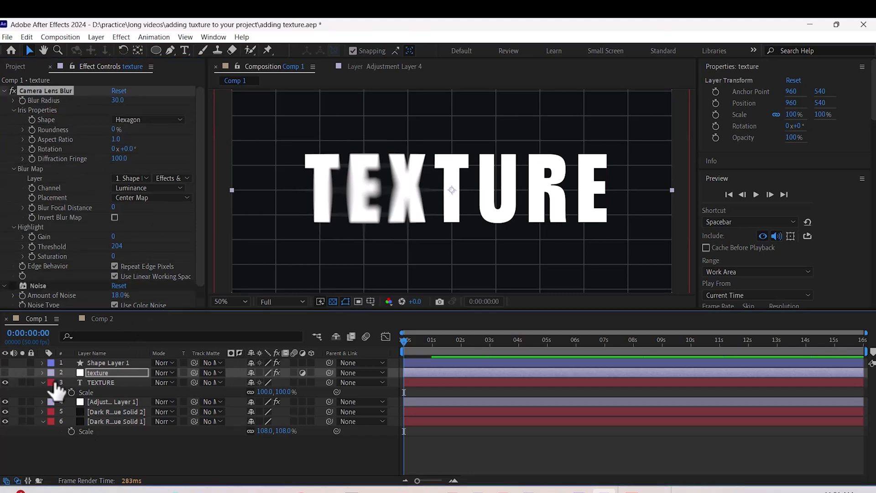
left_click(91, 381)
key("ctrl+v")
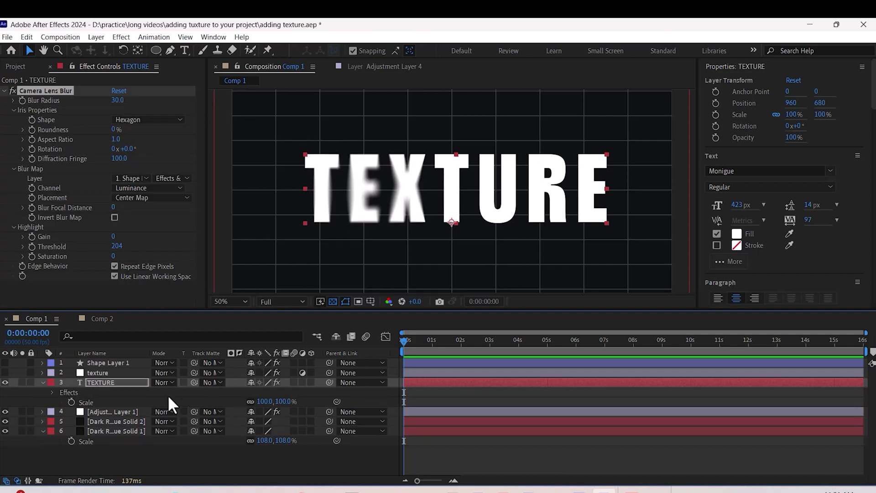
left_click(171, 381)
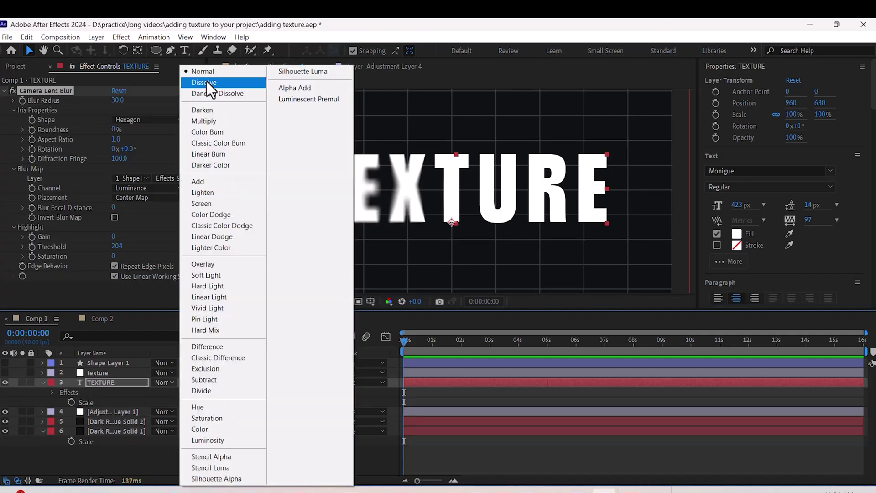
left_click(207, 82)
scroll(327, 186, "up", 1)
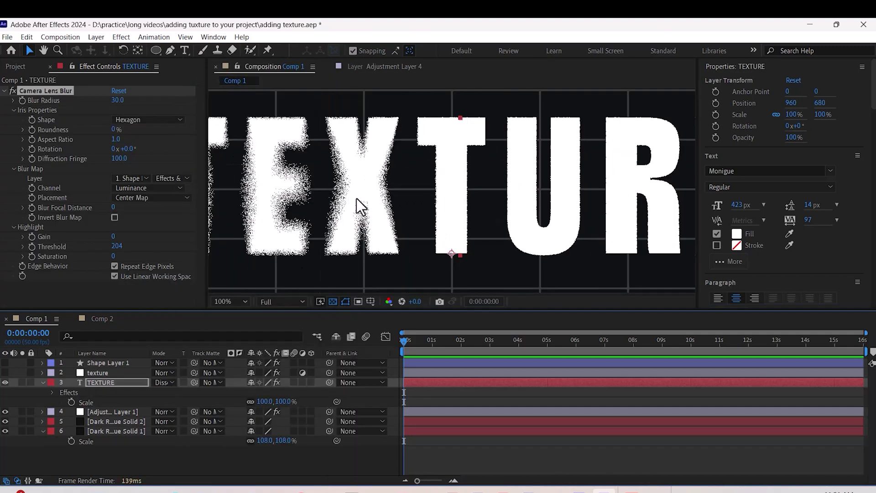
scroll(357, 199, "down", 1)
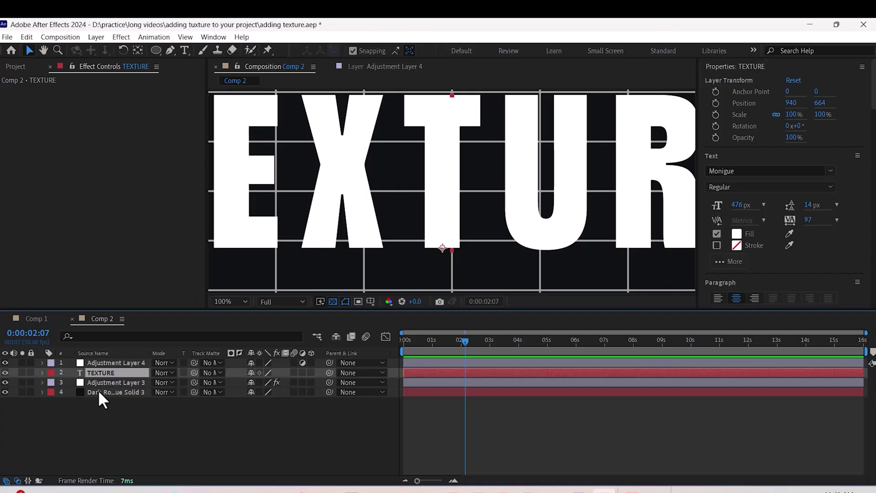
- Apply Roughen Edges to the TEXTURE text, widening Border and raising Edge Sharpness to 1.68
key("ctrl+space")
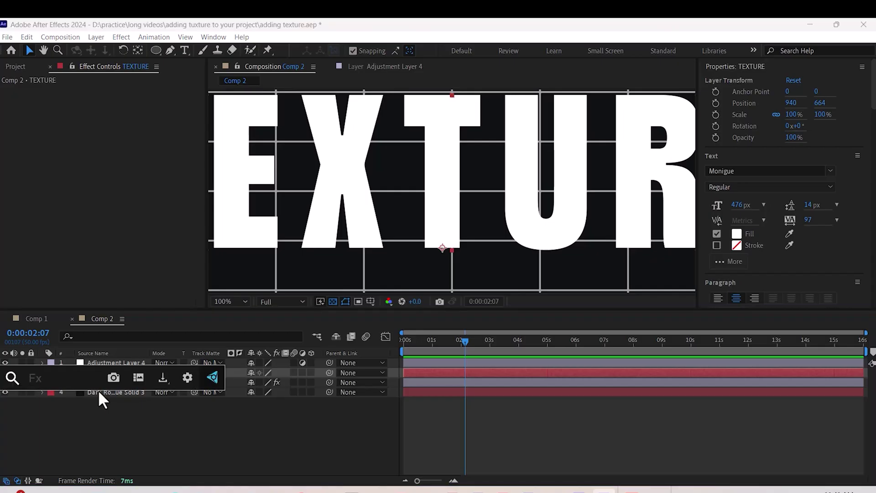
type("rou")
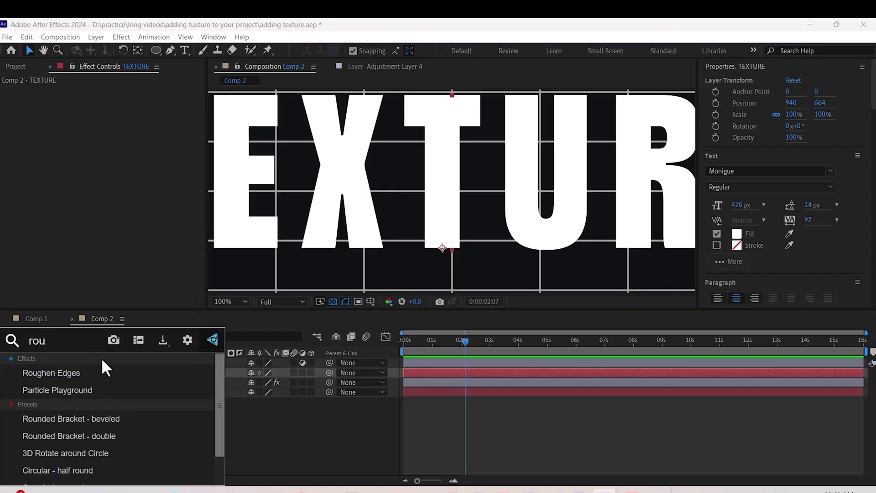
double_click(102, 370)
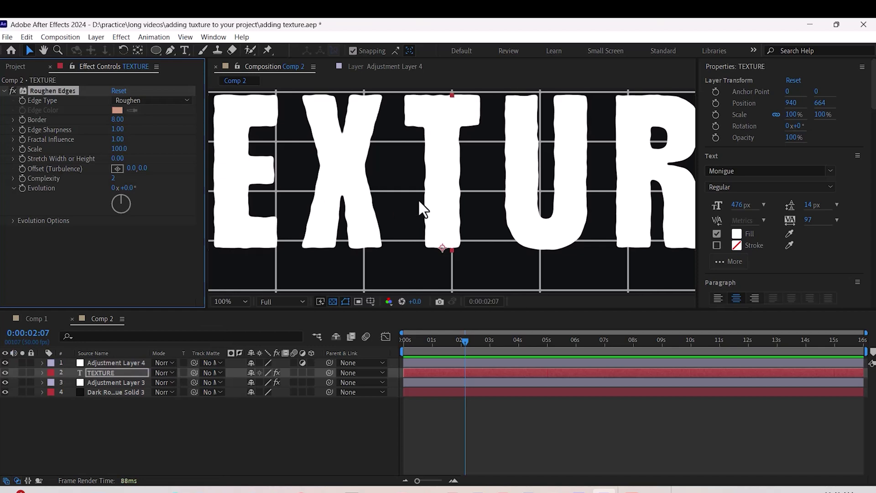
scroll(464, 235, "down", 1)
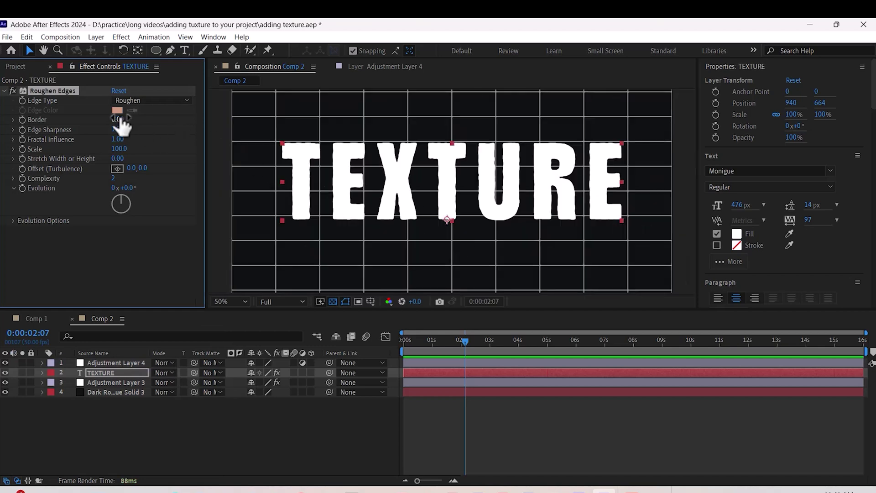
left_click_drag(118, 119, 126, 120)
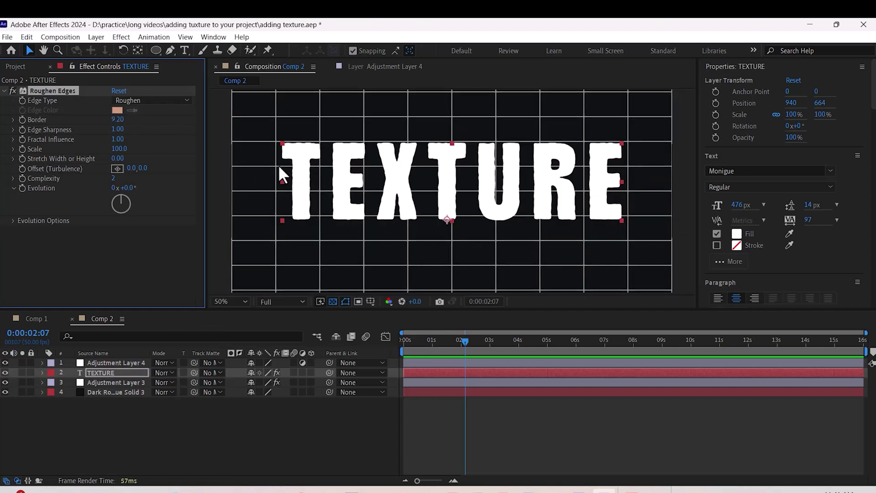
scroll(279, 174, "up", 1)
left_click_drag(118, 130, 163, 131)
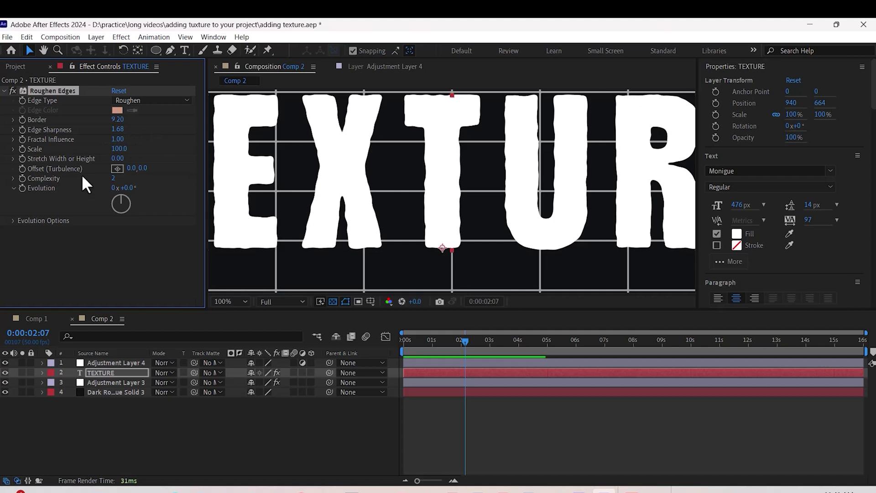
- Adjust Scale, set Stretch to 2.50 and thicken Border to 7.40
left_click_drag(118, 148, 130, 152)
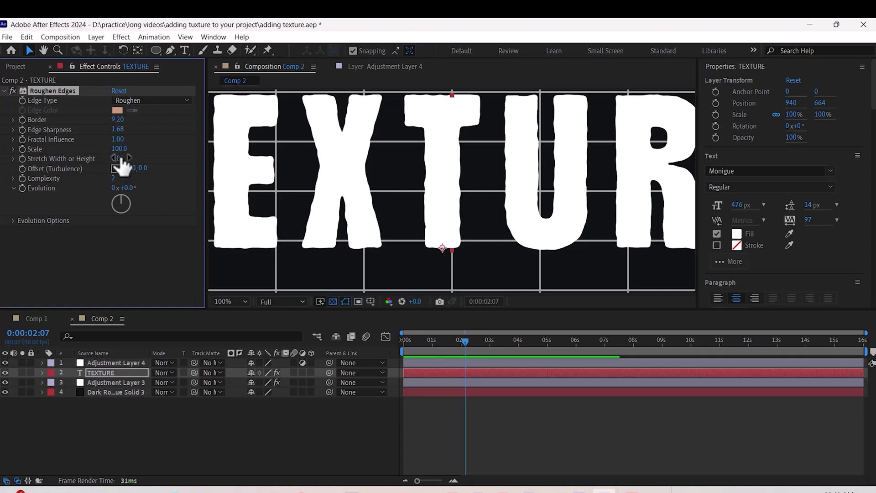
left_click_drag(118, 158, 139, 155)
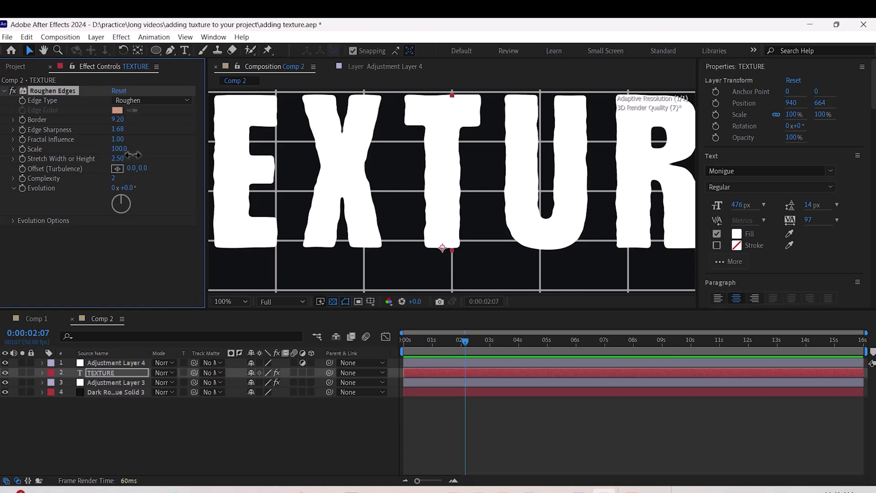
mouse_move(119, 120)
left_mouse_down()
mouse_move(205, 128)
mouse_move(123, 130)
left_mouse_up()
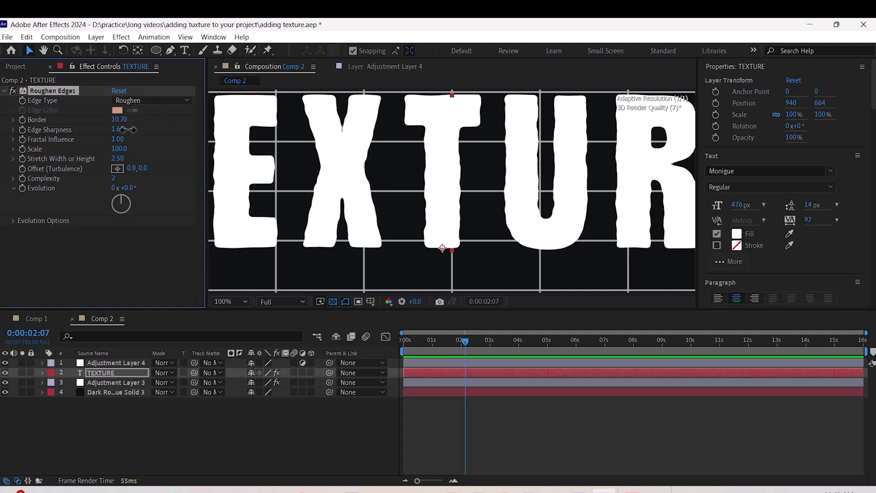
scroll(400, 243, "down", 1)
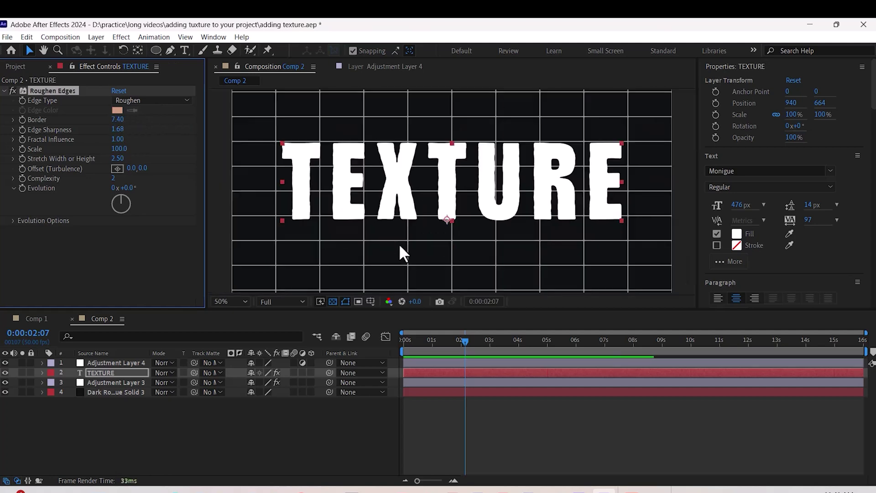
- Try the Roughen Color, Spiky, Rusty and Rusty Color edge types on the TEXTURE text
left_click(144, 101)
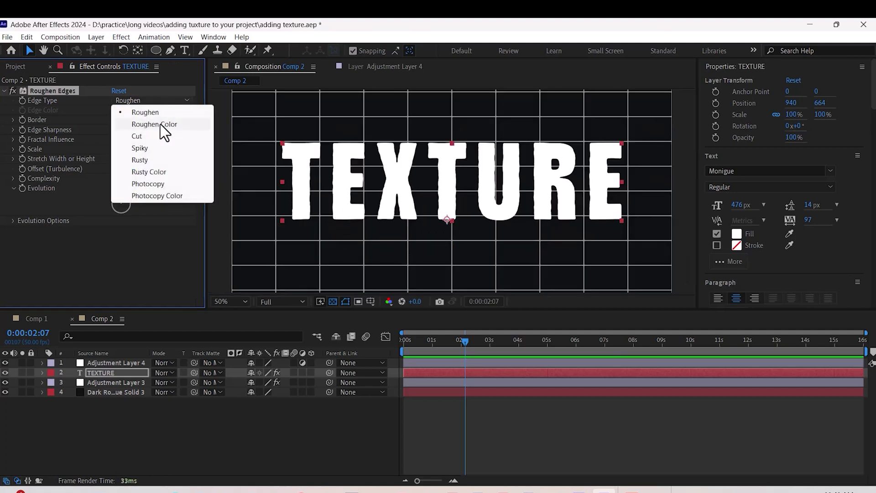
left_click(162, 125)
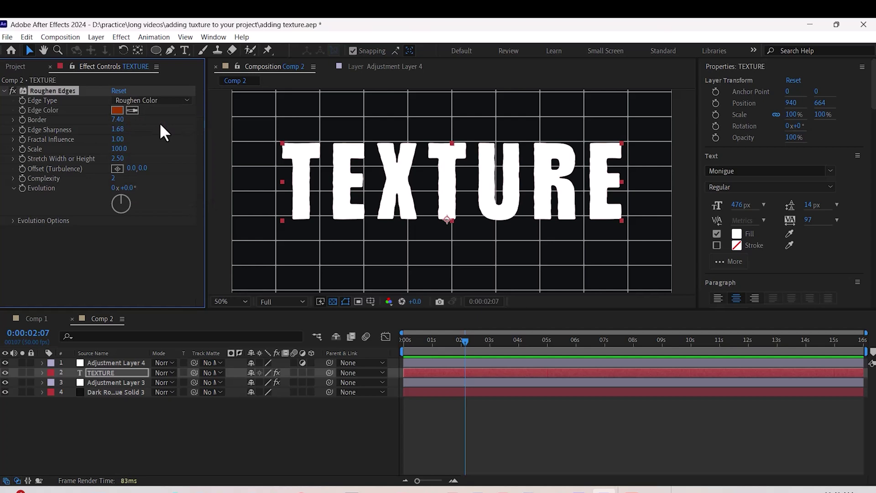
left_click(164, 100)
left_click(158, 147)
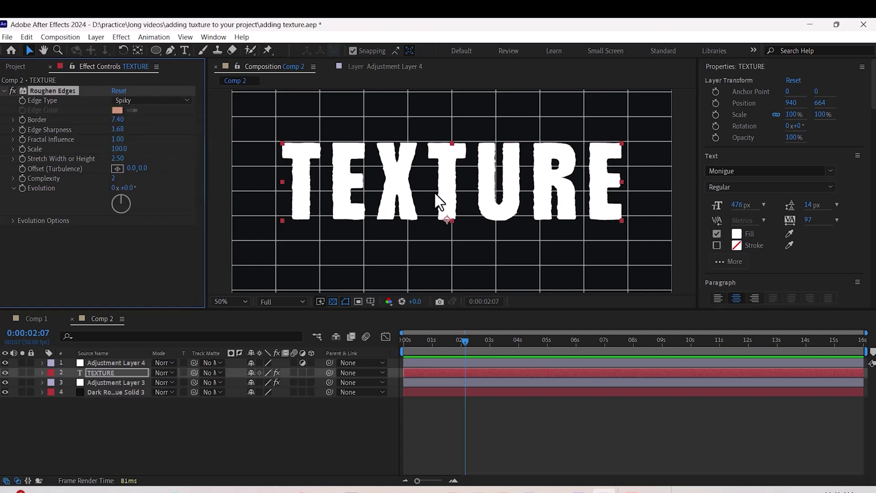
left_click(150, 100)
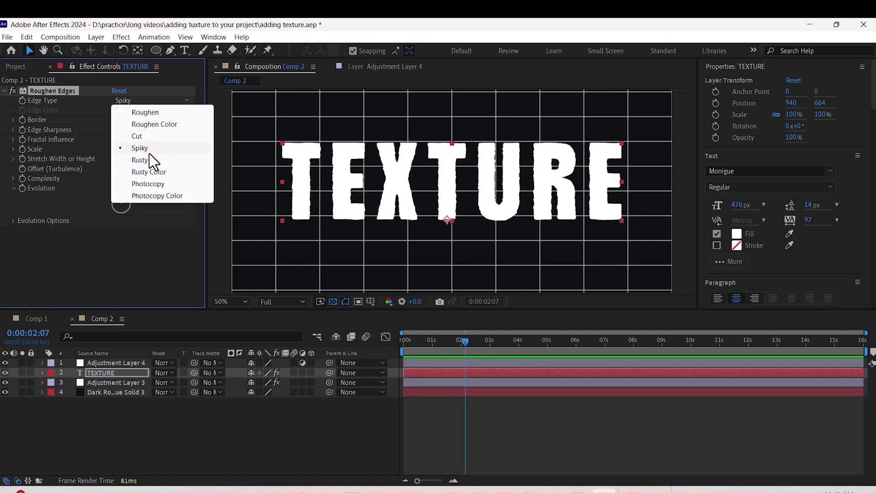
left_click(150, 160)
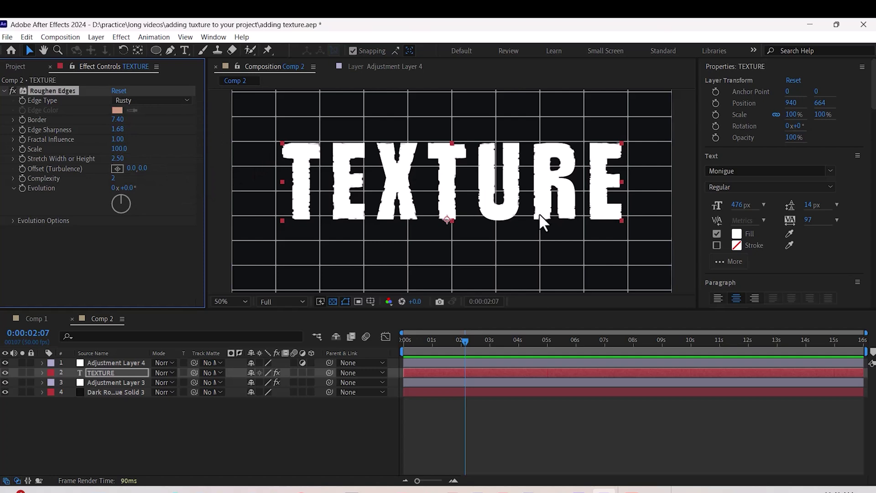
left_click(150, 100)
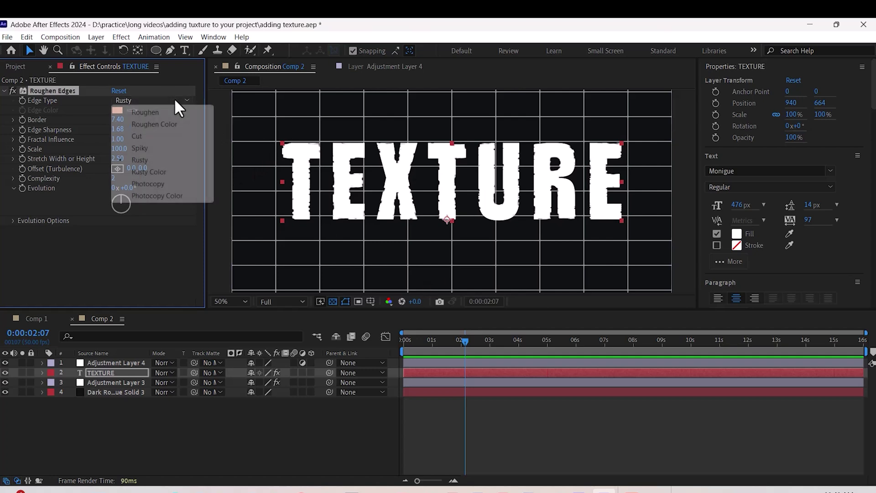
left_click(162, 172)
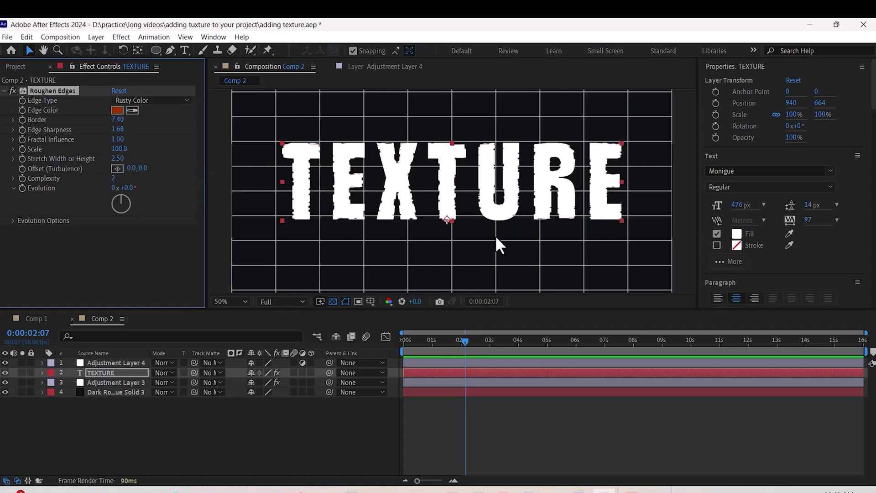
- Compare Photocopy and Photocopy Color, settling on the Photocopy edge type
left_click(151, 100)
left_click(147, 183)
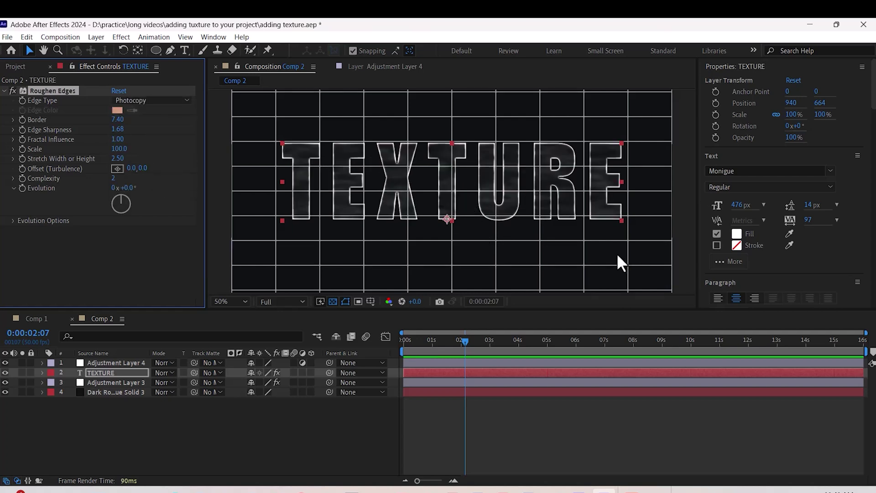
left_click(187, 100)
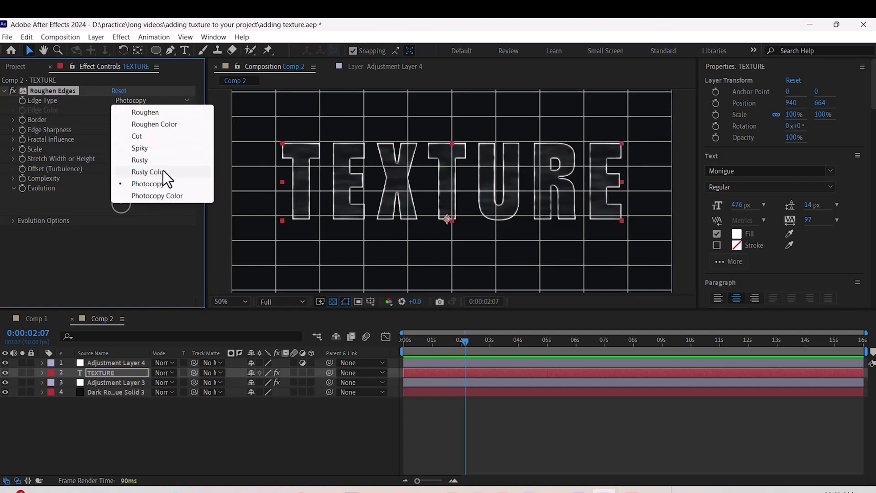
left_click(157, 195)
left_click(186, 100)
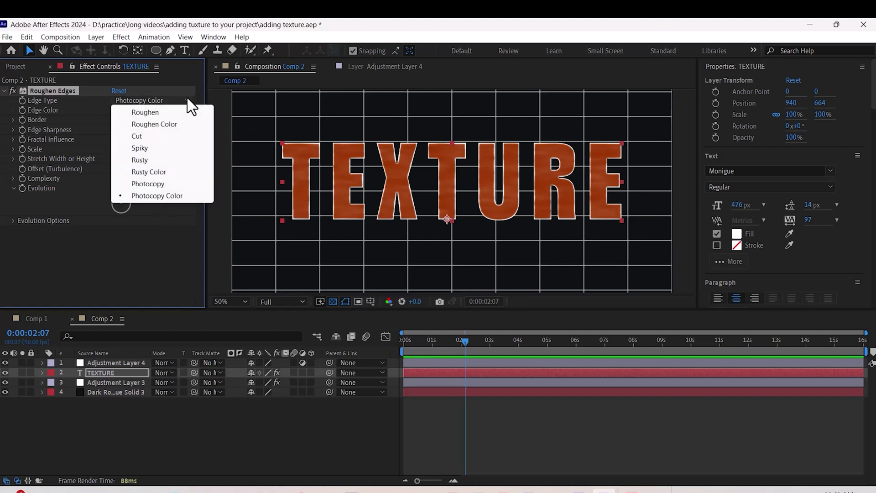
left_click(148, 183)
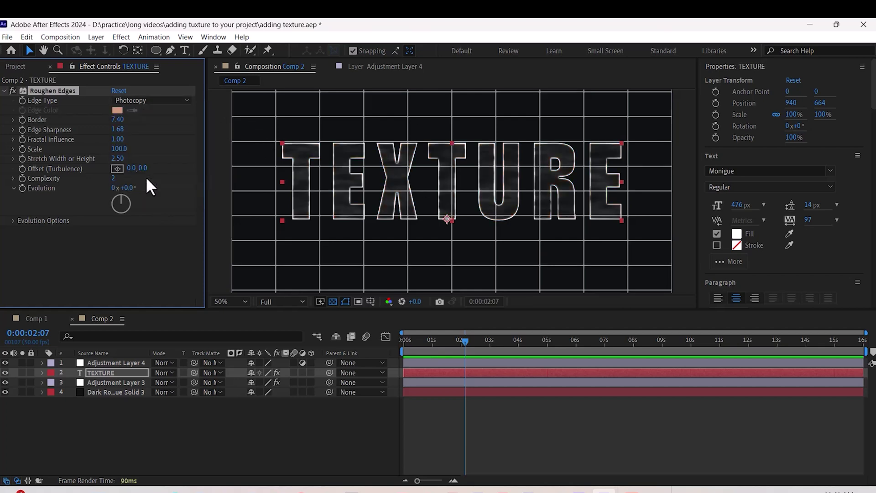